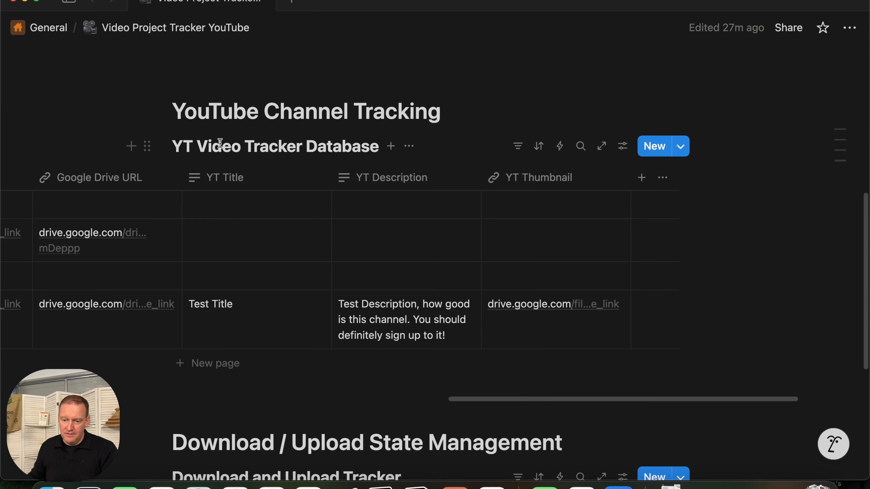
Step: Switch to n8n, set the Notion Trigger's database to YT Video Tracker Database, and fetch a test event
key(super+Tab)
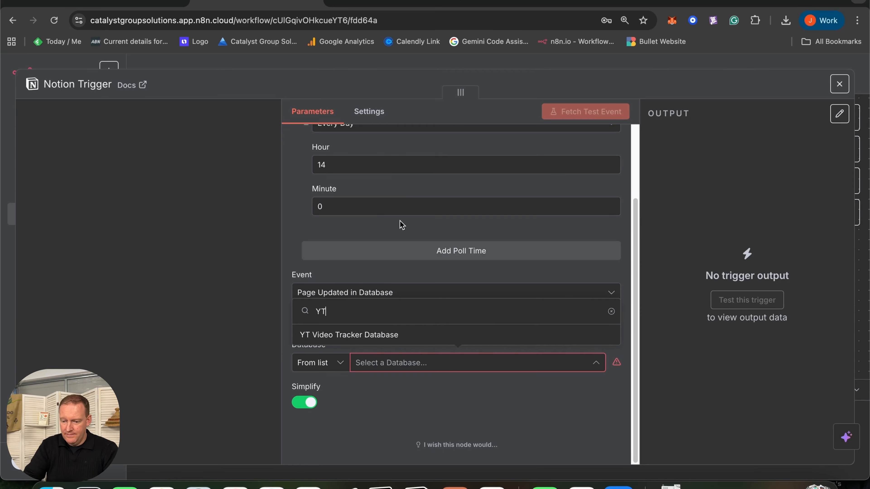
click(378, 335)
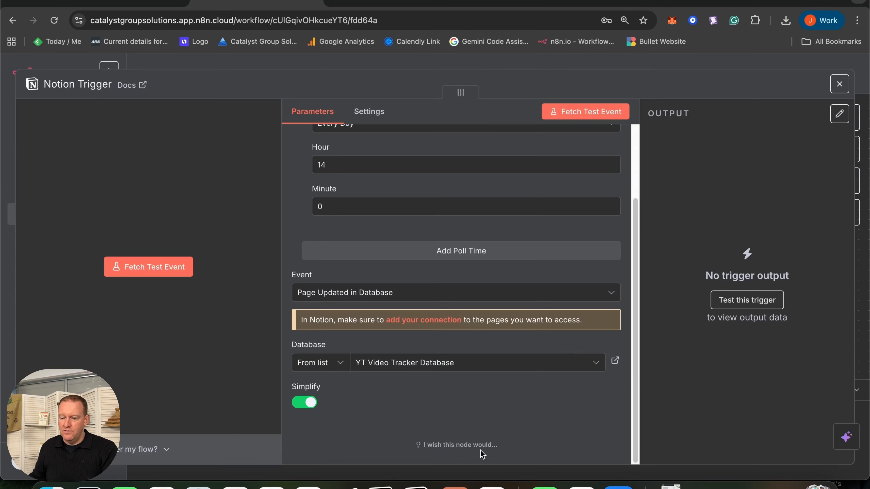
click(167, 276)
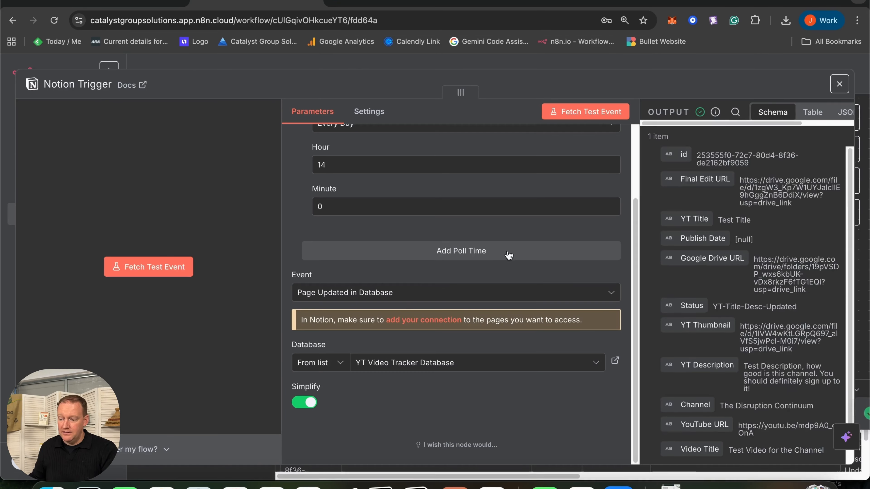
scroll(744, 317, down, 2)
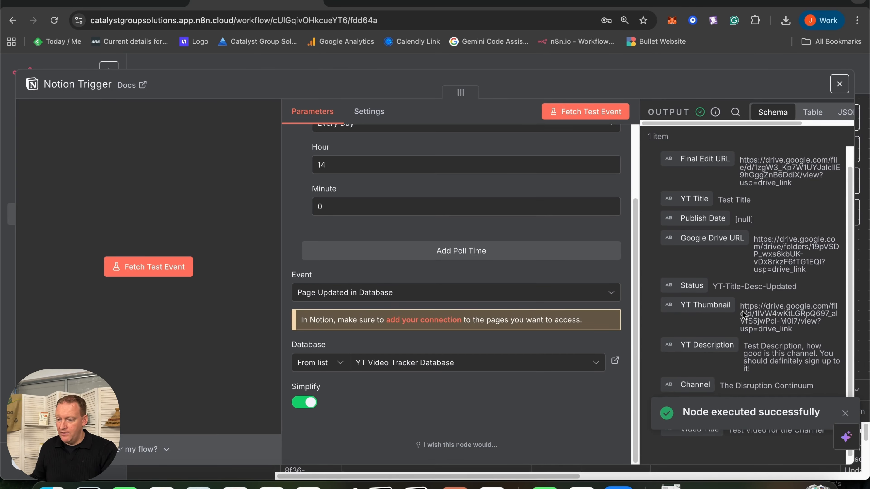
click(846, 413)
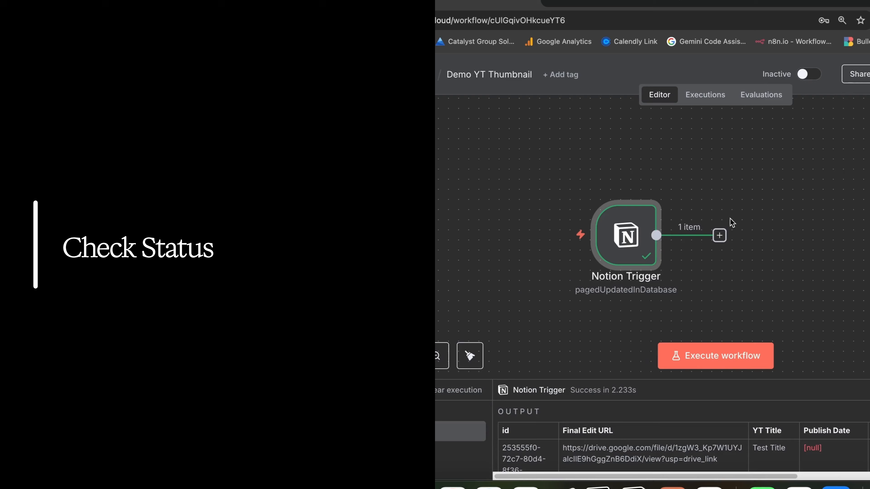
Step: Add an If node after the Notion Trigger
scroll(730, 219, up, 5)
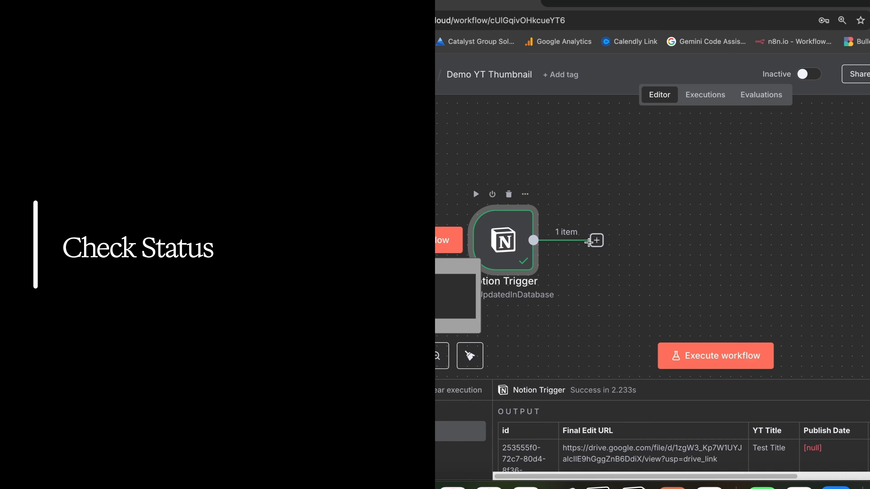
click(596, 240)
text(if)
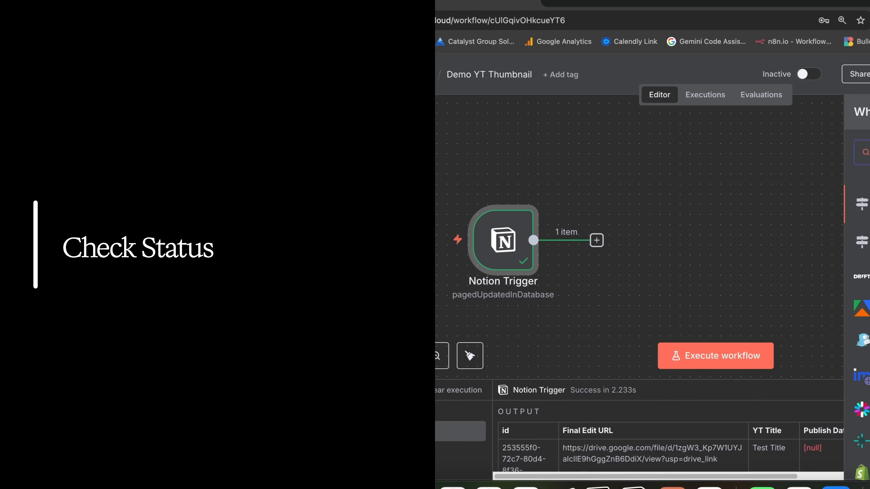
key(Return)
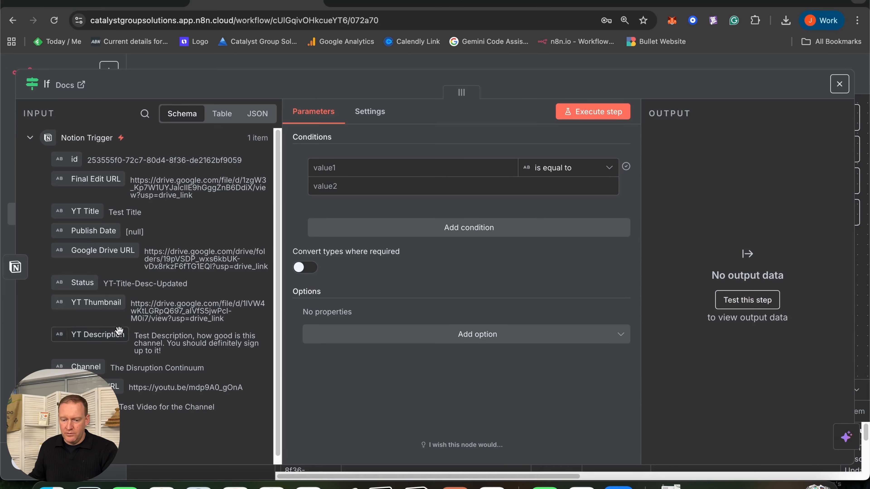
Step: Set the If condition to Status is equal to "YT-Title-Desc-Updated" and execute the node
drag(78, 284, 329, 168)
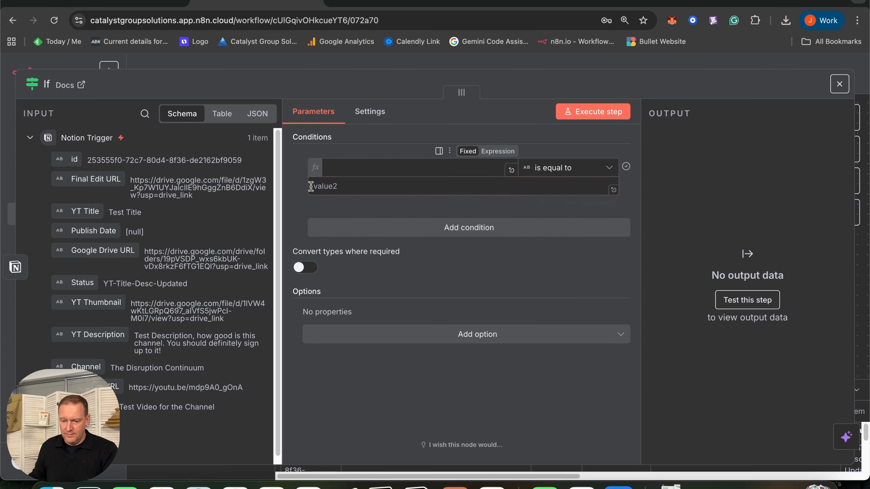
drag(192, 284, 103, 283)
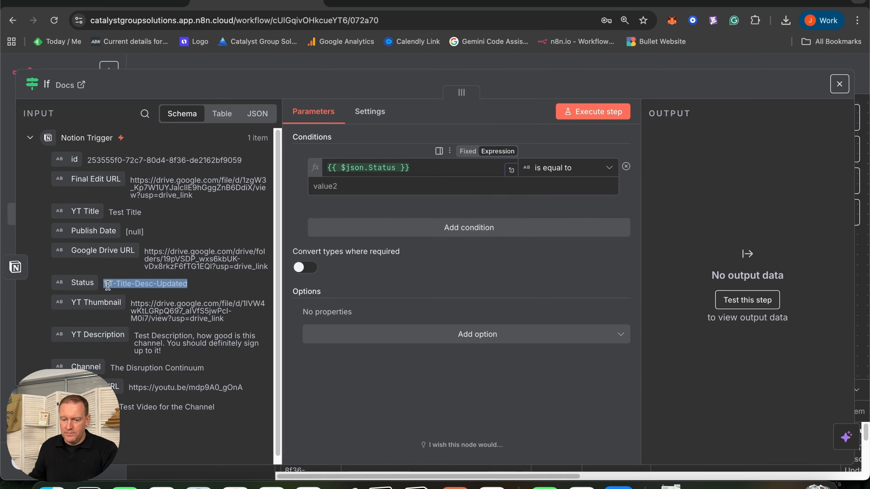
click(500, 187)
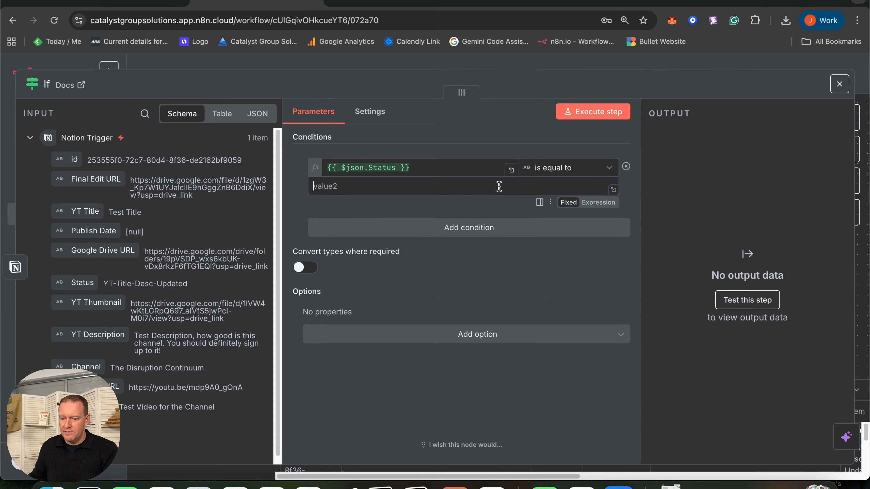
text(YT-Title-Desc-Updated)
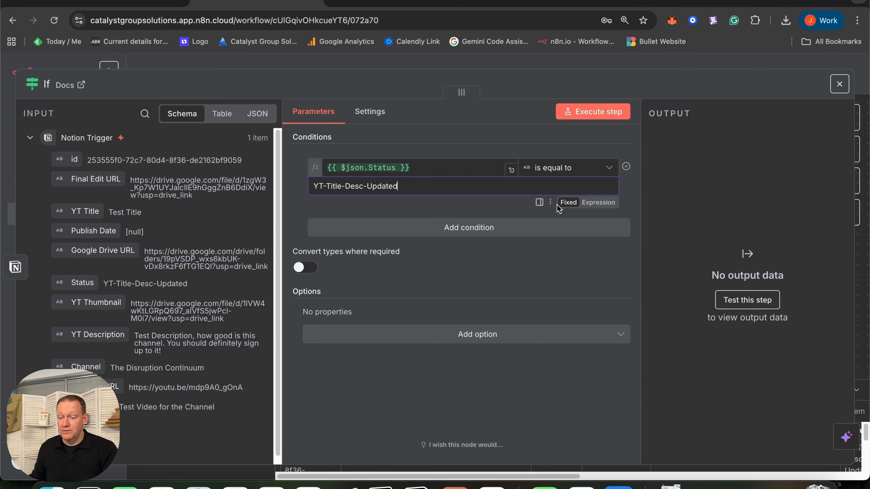
click(615, 113)
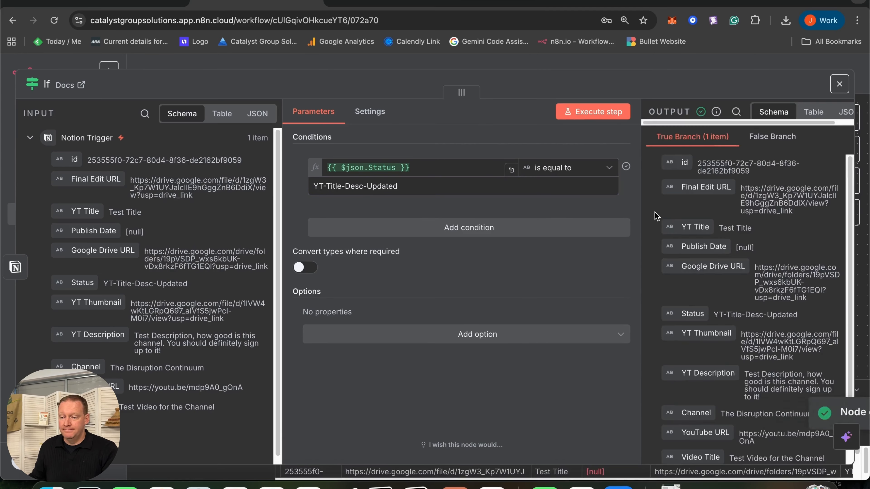
click(839, 84)
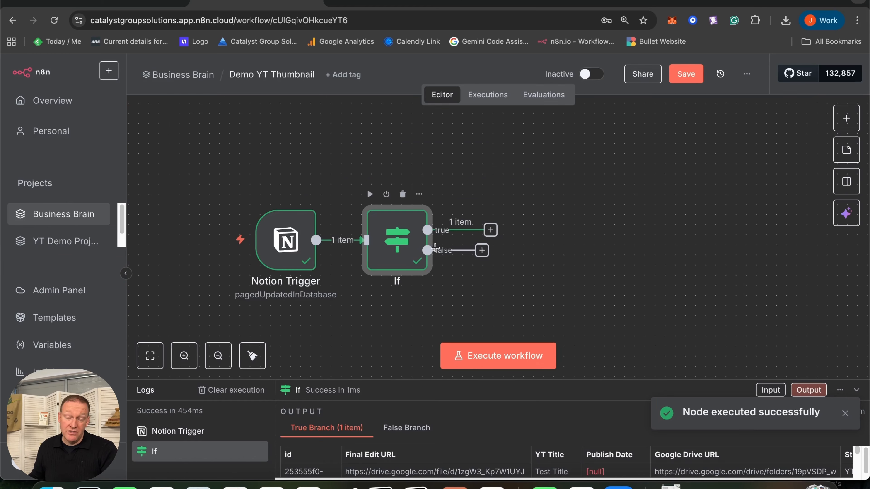
Step: Rename the If node to "Check Status"
double_click(402, 253)
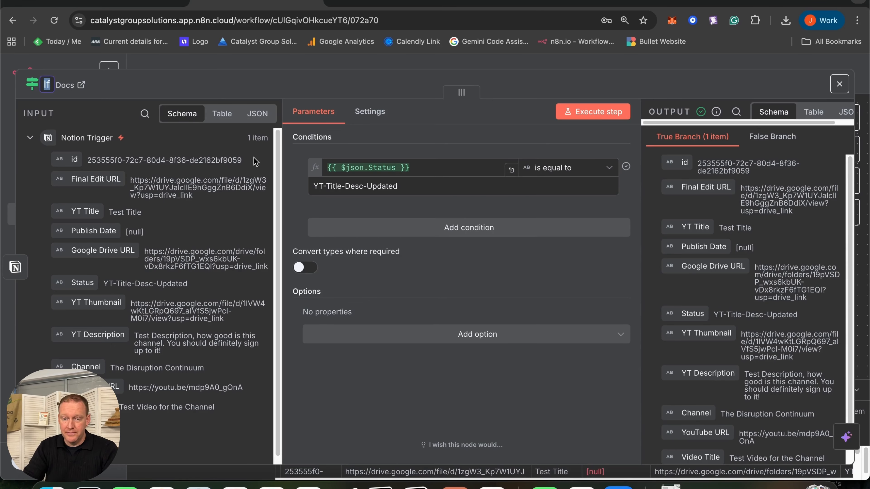
text(Check Status)
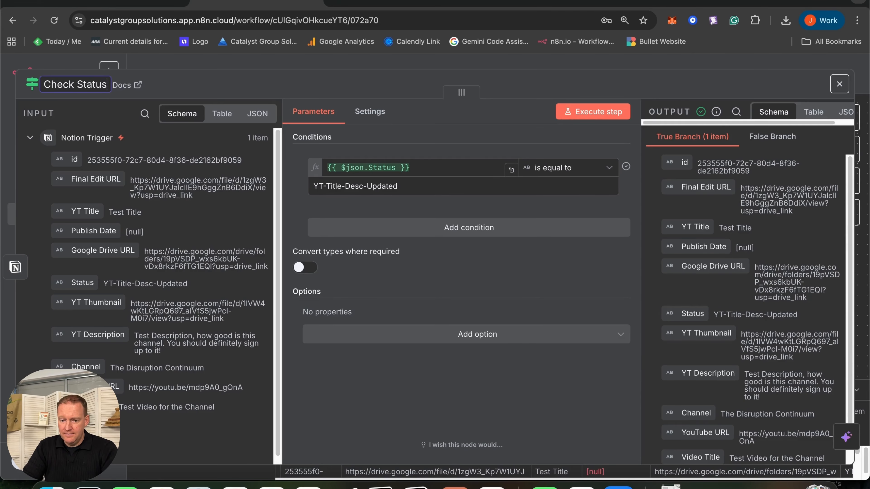
key(Return)
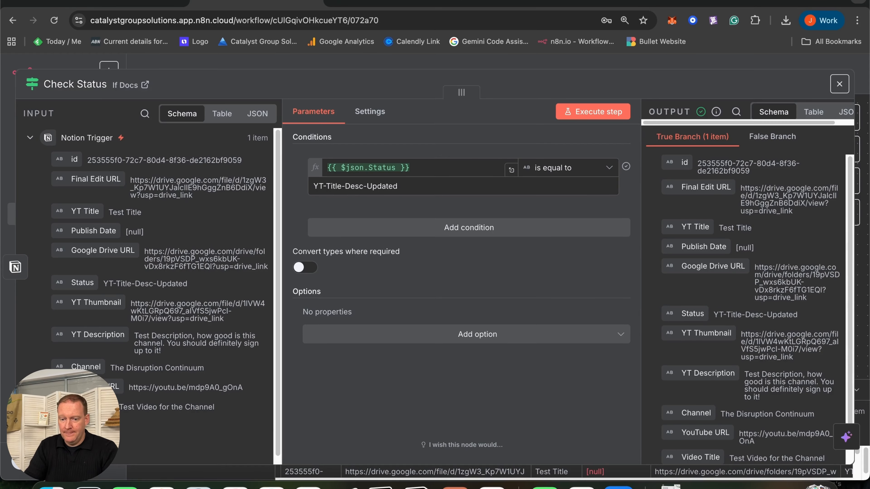
key(Escape)
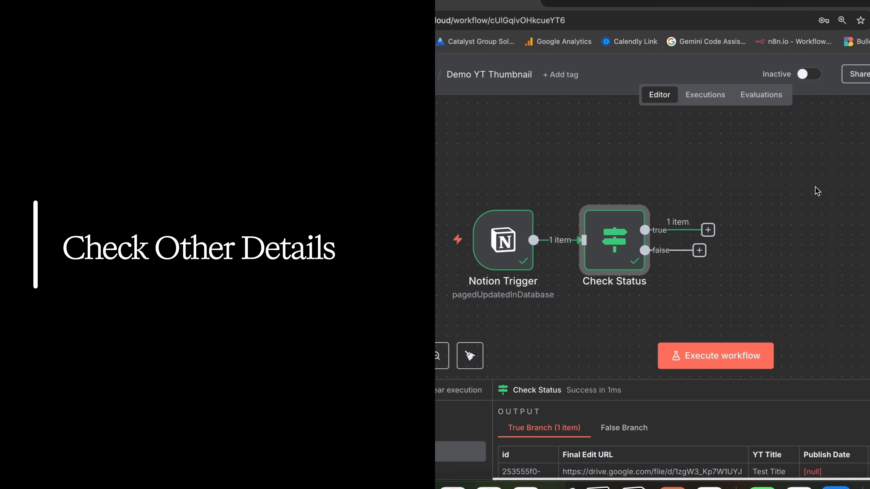
Step: Add an If node to the true branch of Check Status with the condition that YouTube URL is not empty
click(708, 229)
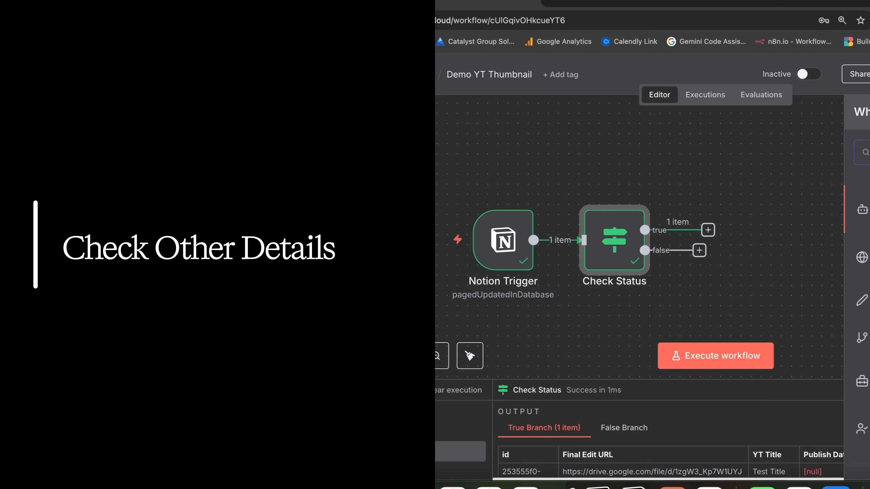
key(Return)
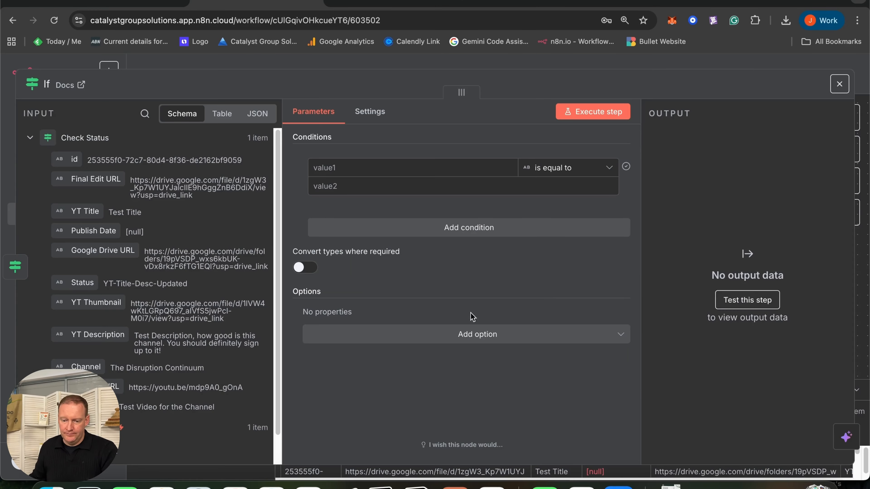
drag(356, 271, 341, 168)
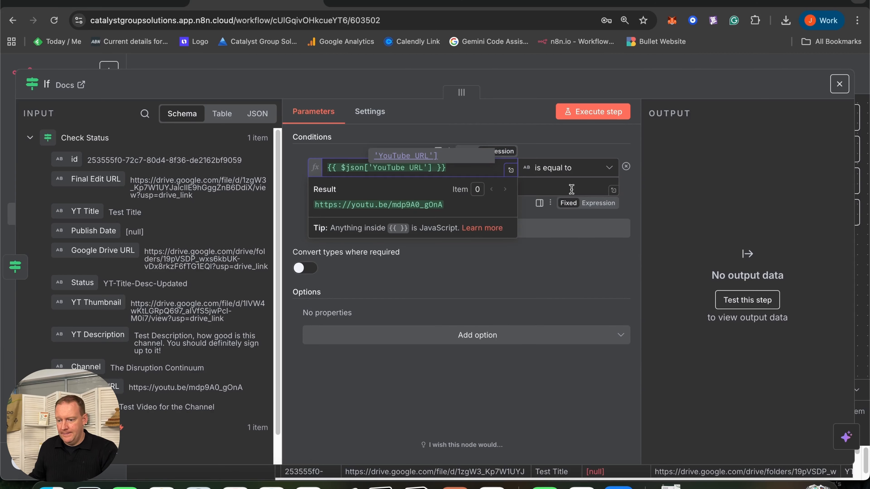
click(567, 168)
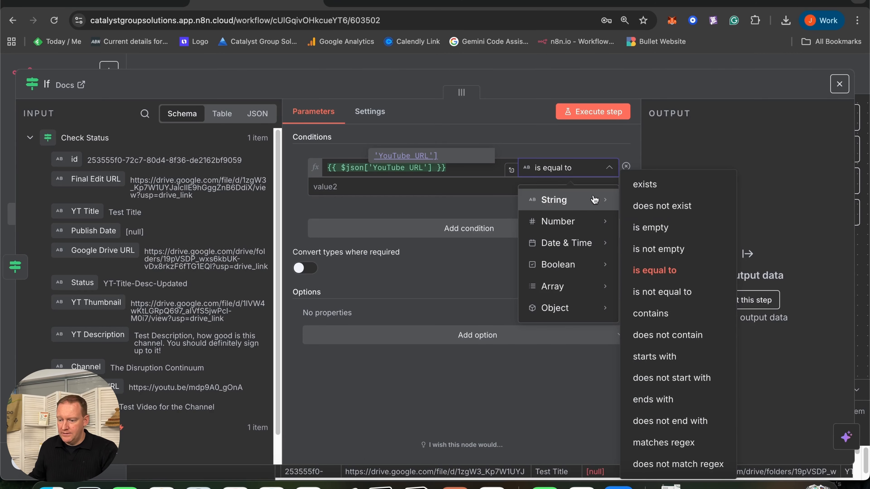
click(668, 249)
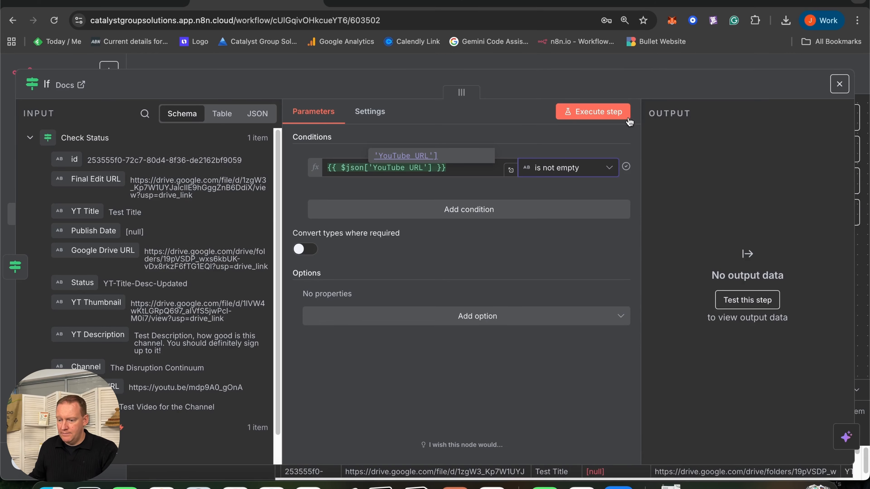
Step: Execute the YouTube URL check node and rename it to "Check for YT URL"
click(582, 116)
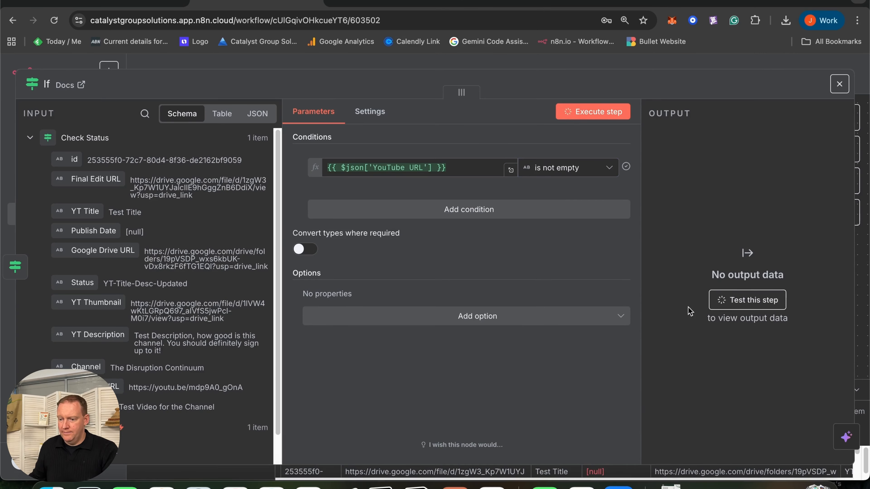
click(839, 84)
scroll(359, 159, right, 5)
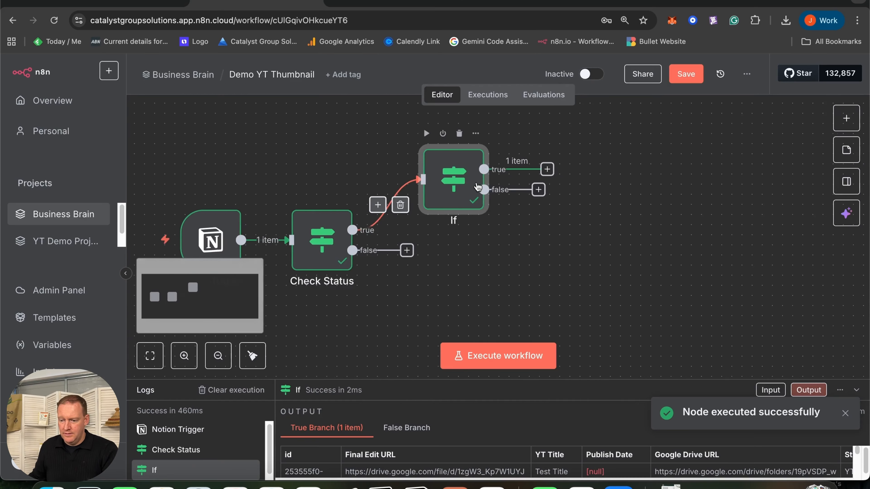
double_click(432, 198)
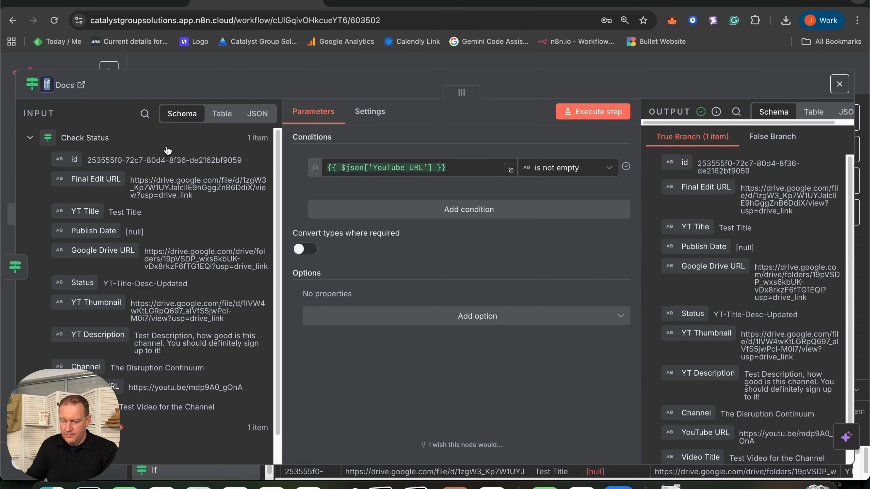
text(Check for YT URL)
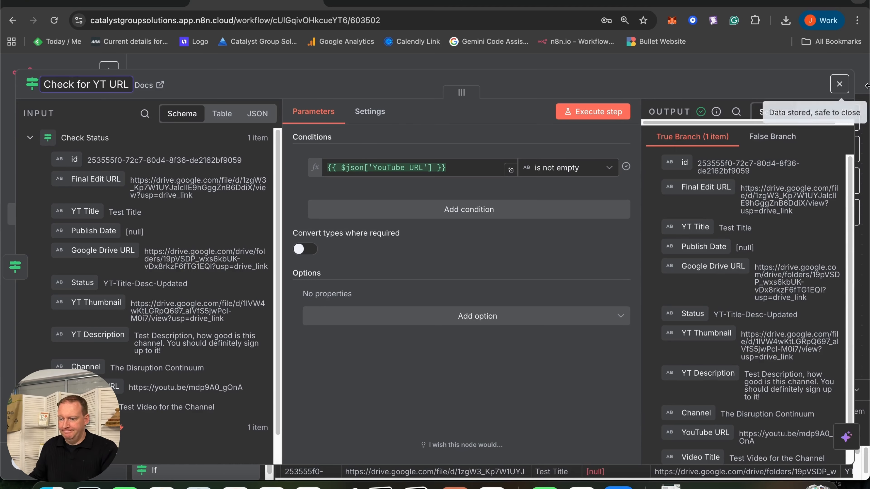
click(840, 84)
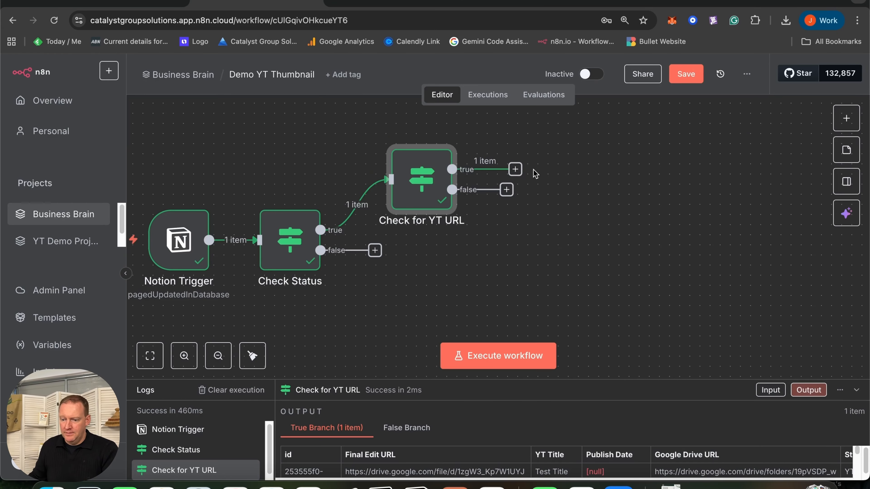
Step: Add an If node to the true branch of Check for YT URL
click(516, 169)
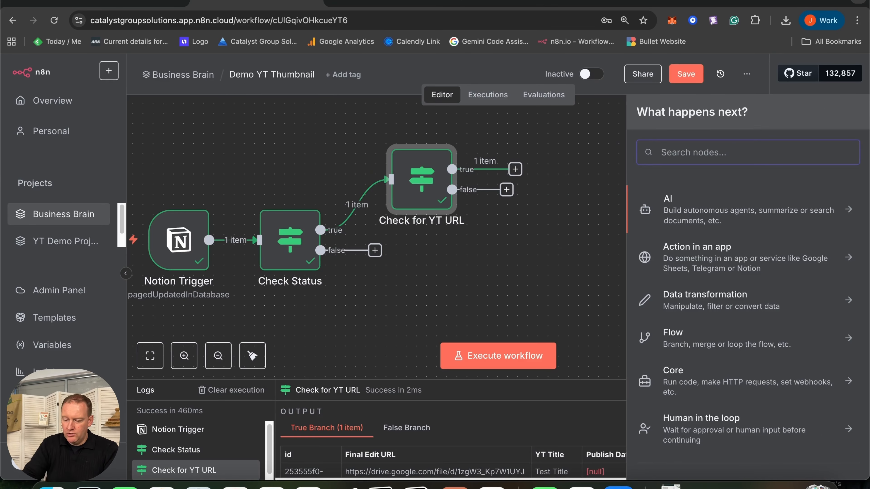
text(if)
click(689, 205)
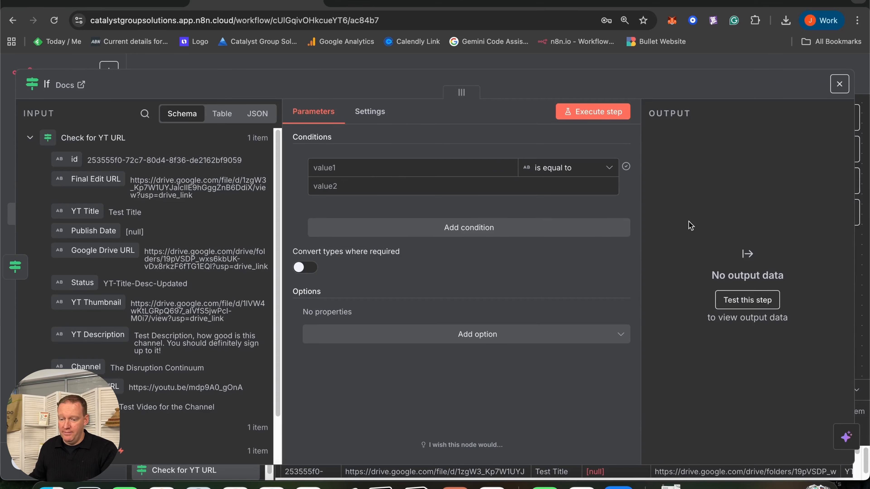
Step: Set the new If node's condition to YT Thumbnail is not empty and execute the node
scroll(134, 308, down, 3)
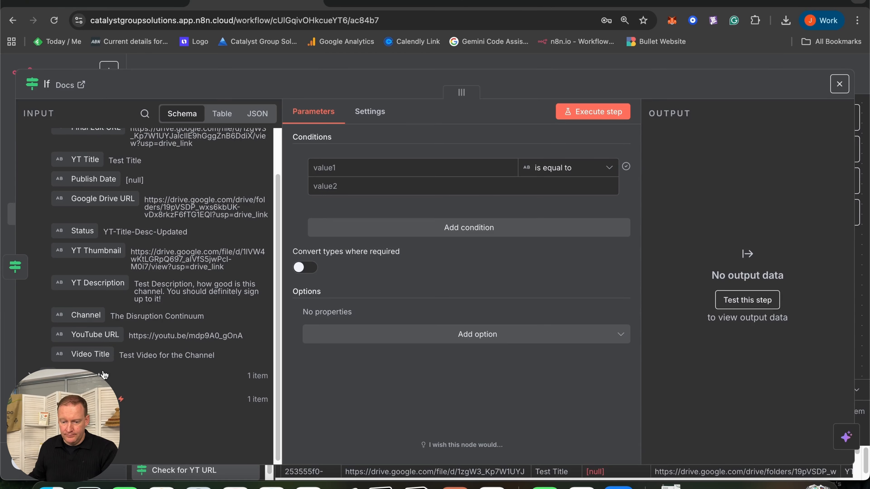
drag(51, 247, 342, 177)
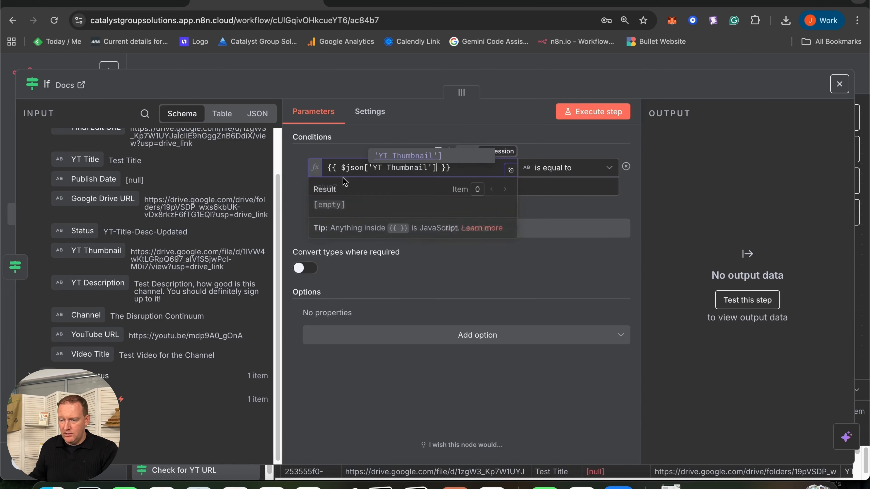
click(566, 168)
mouse_move(576, 313)
mouse_move(562, 199)
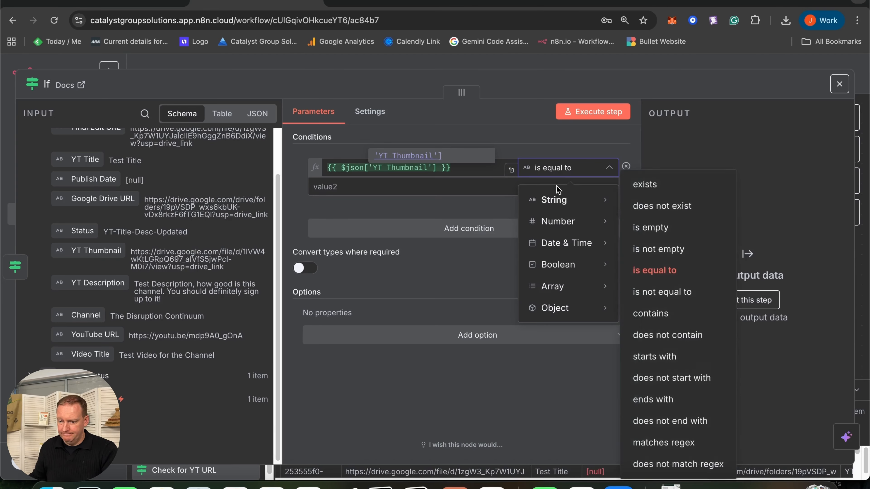
click(668, 249)
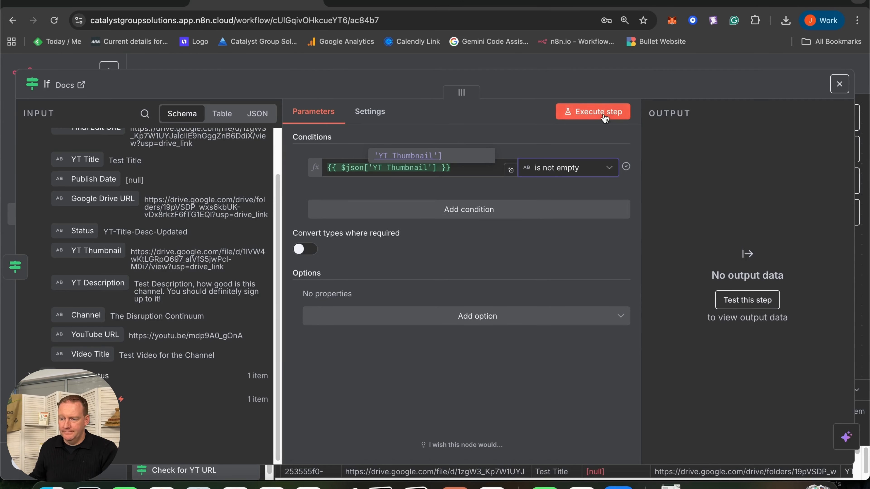
click(746, 300)
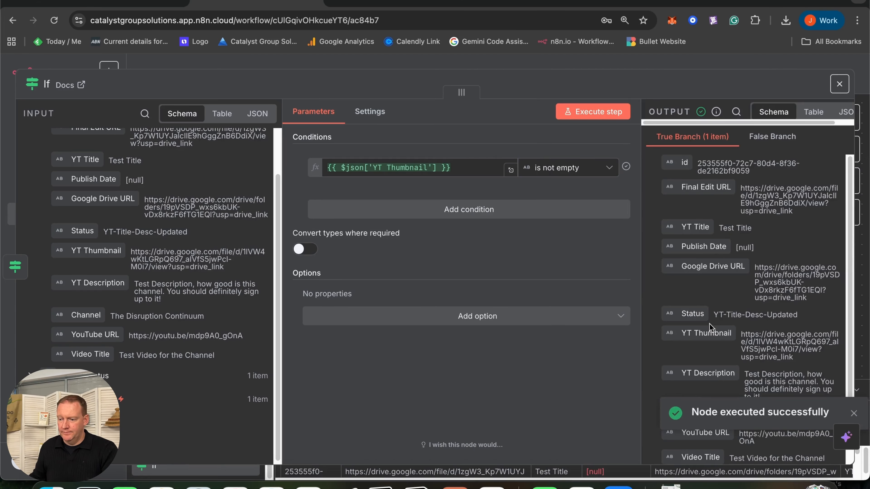
Step: Rename the If node that checks the YT Thumbnail field to "Check for Thumbnail URL"
click(840, 83)
scroll(567, 252, right, 5)
scroll(582, 253, right, 5)
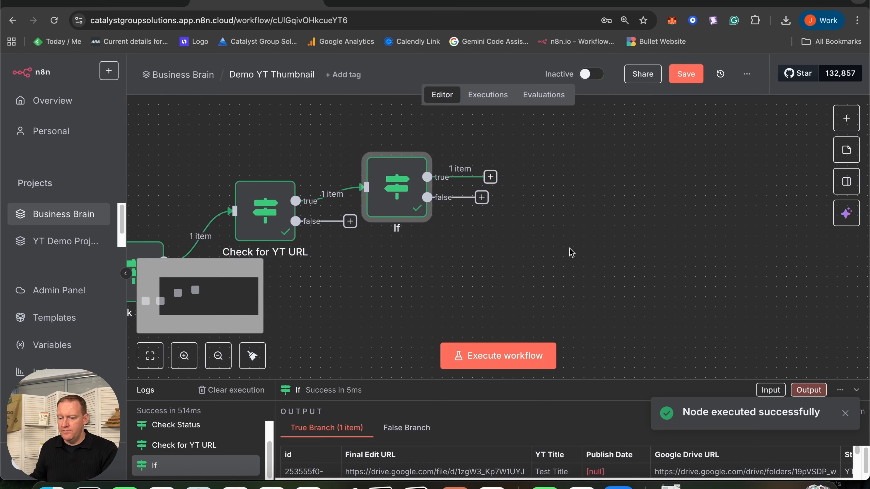
drag(313, 182, 313, 166)
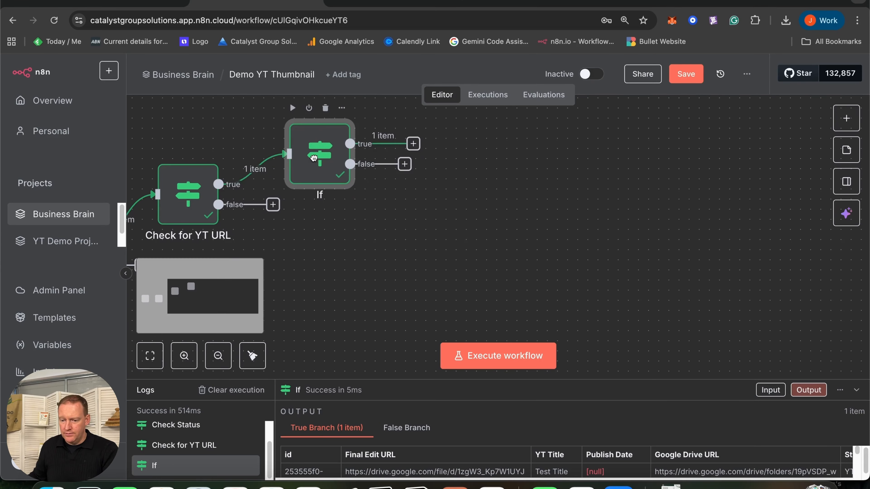
double_click(313, 163)
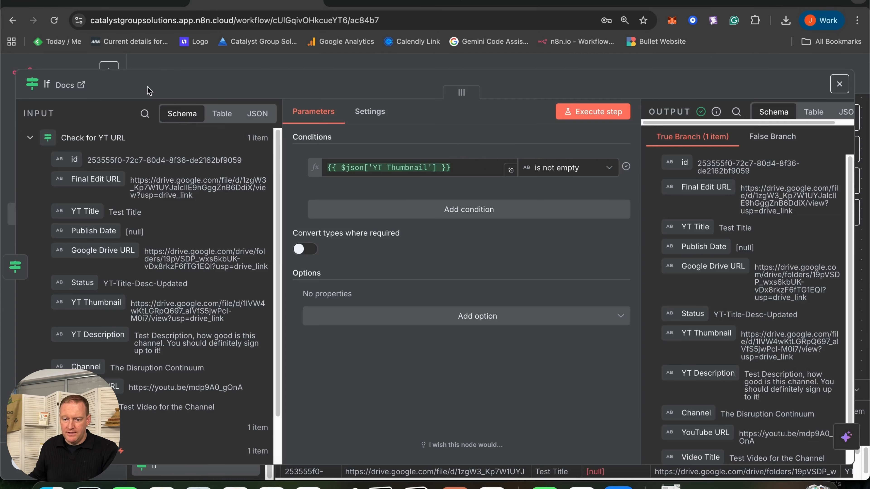
click(47, 85)
text(C)
key(BackSpace)
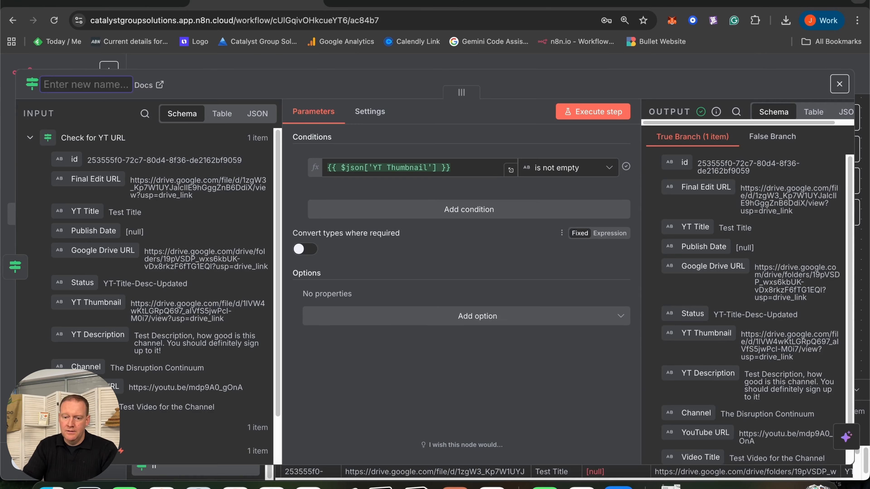
text(Make)
key(BackSpace)
key(BackSpace)
key(BackSpace)
key(BackSpace)
key(BackSpace)
text(Ch)
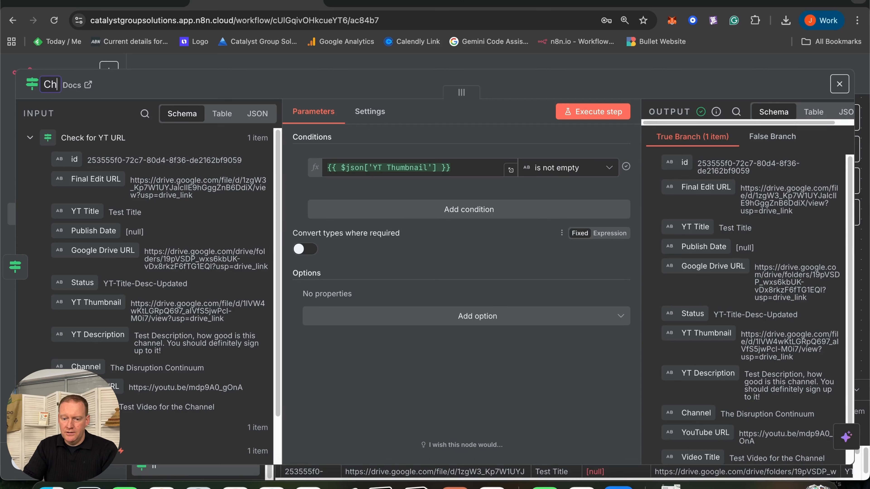
text(eck for Thum)
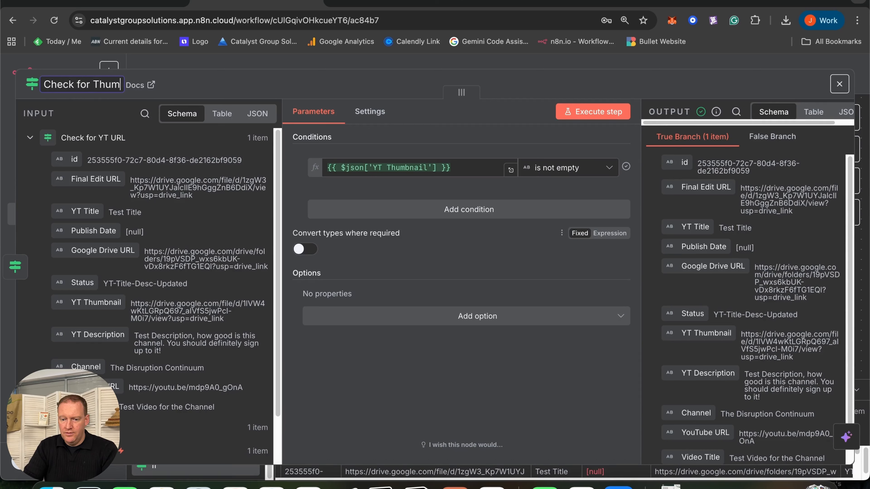
text(bnail URL)
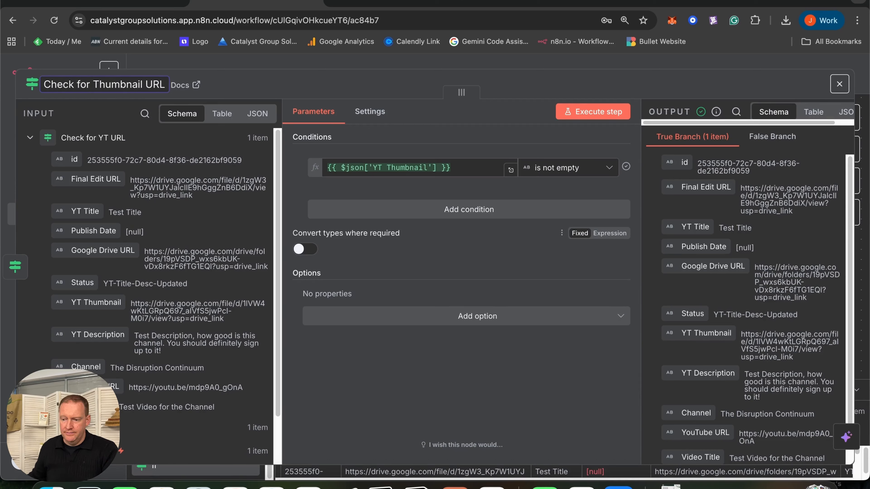
click(503, 83)
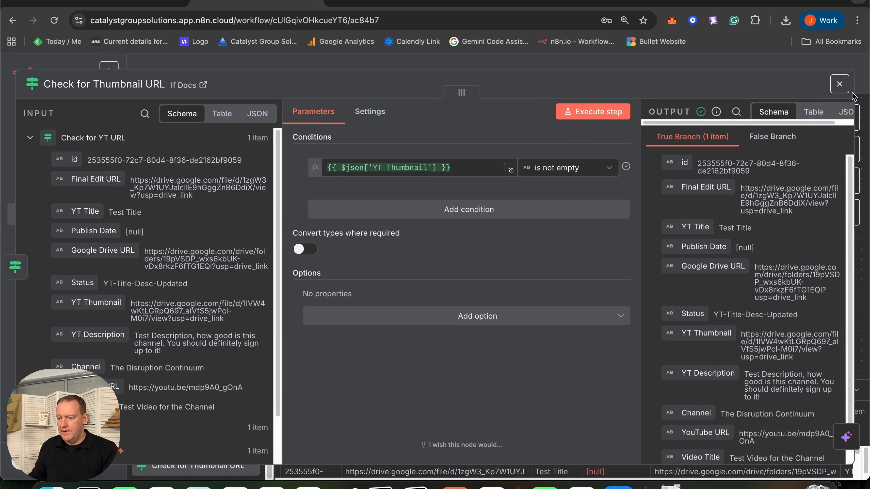
click(839, 84)
Step: Add a Google Drive Download file node to the true branch of Check for Thumbnail URL
scroll(503, 187, up, 3)
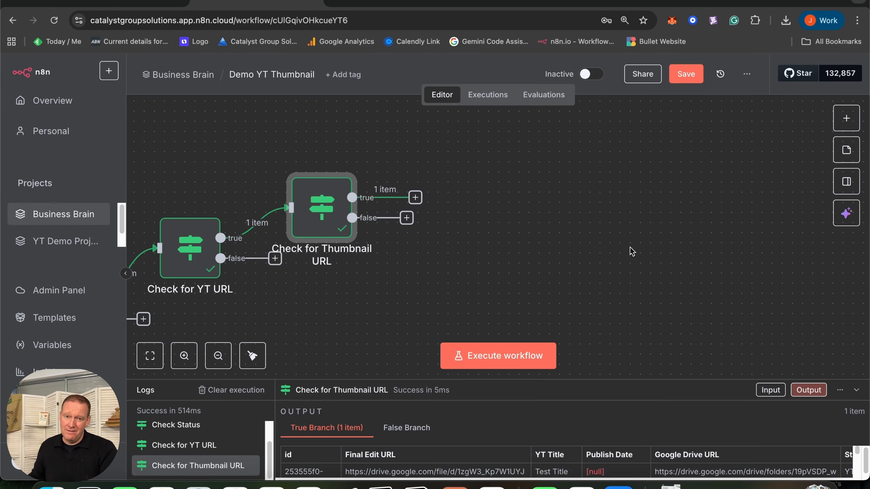
click(415, 198)
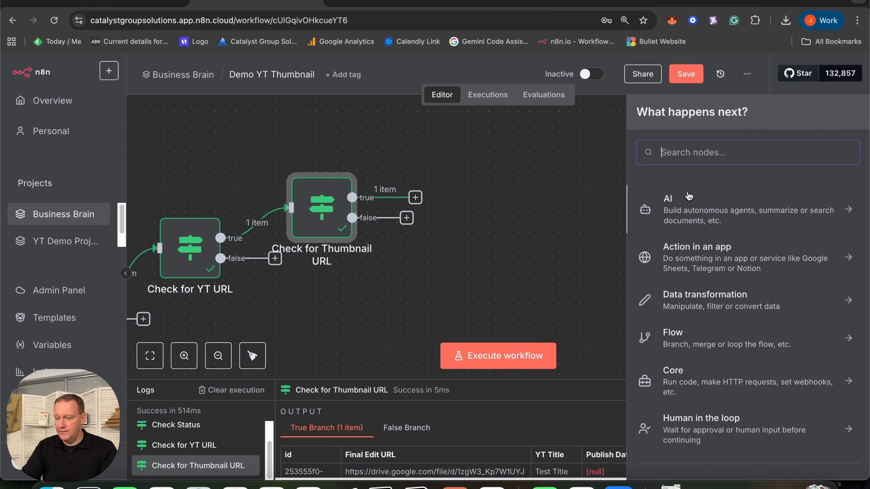
text(goog)
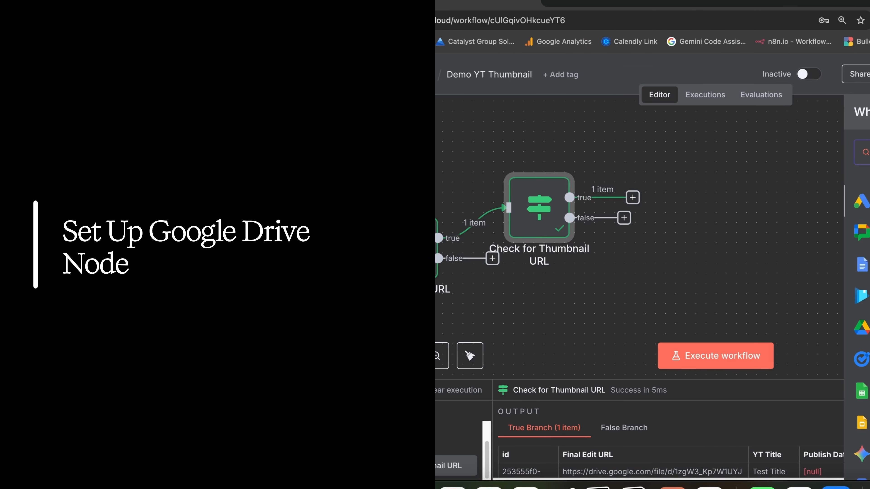
click(864, 328)
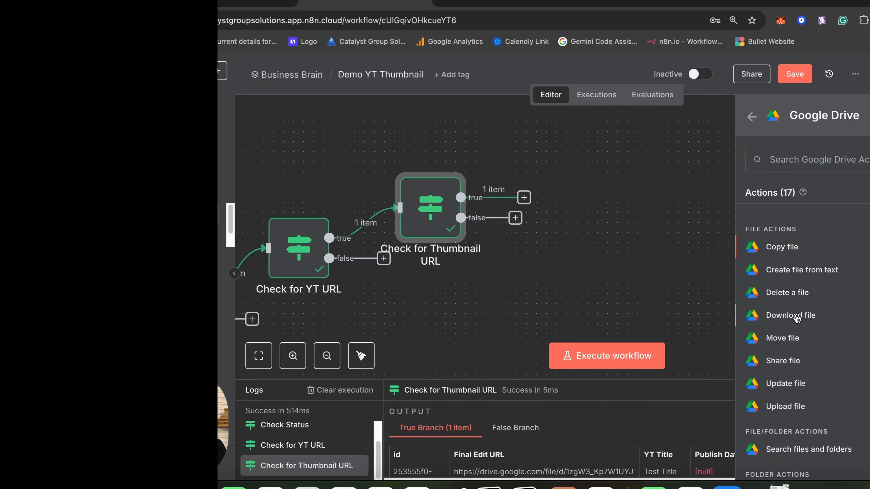
click(791, 315)
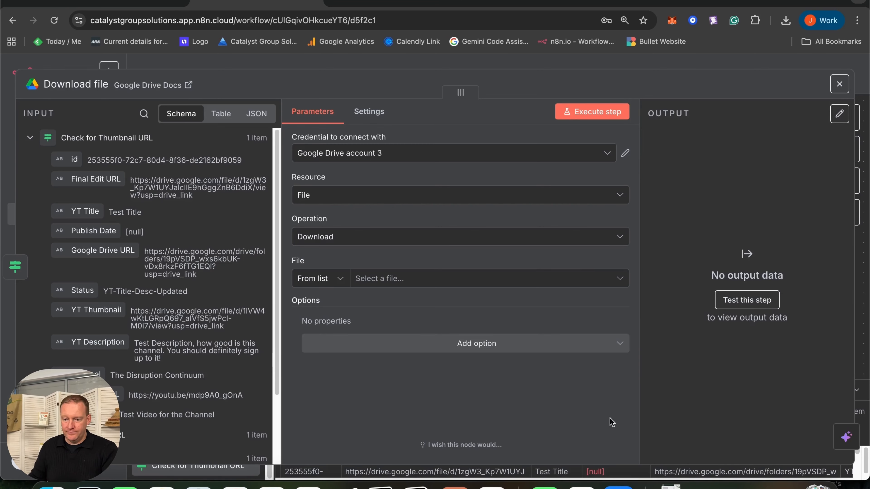
Step: Set the Download file node to pick its file By URL, using the YT Thumbnail field from the input data
click(338, 283)
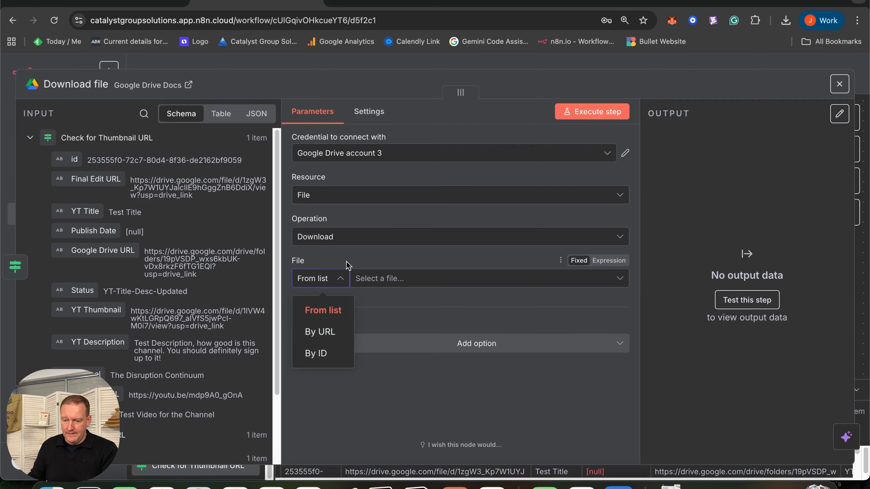
click(316, 334)
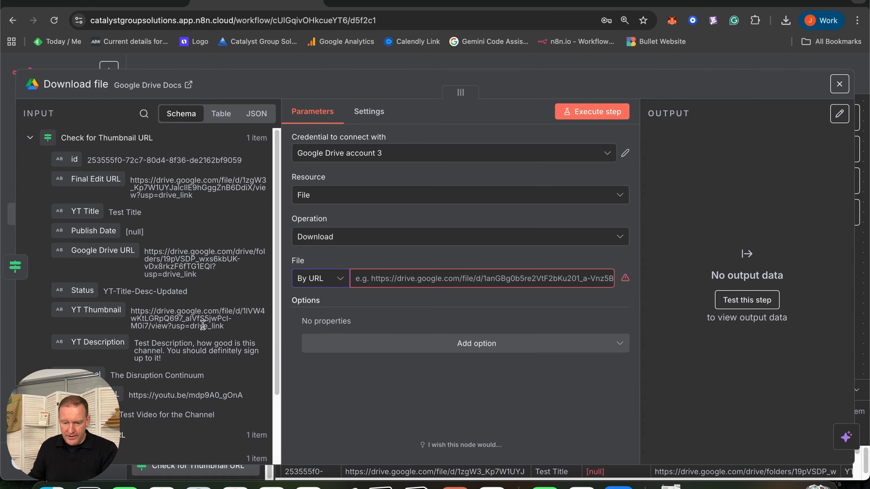
scroll(203, 325, down, 3)
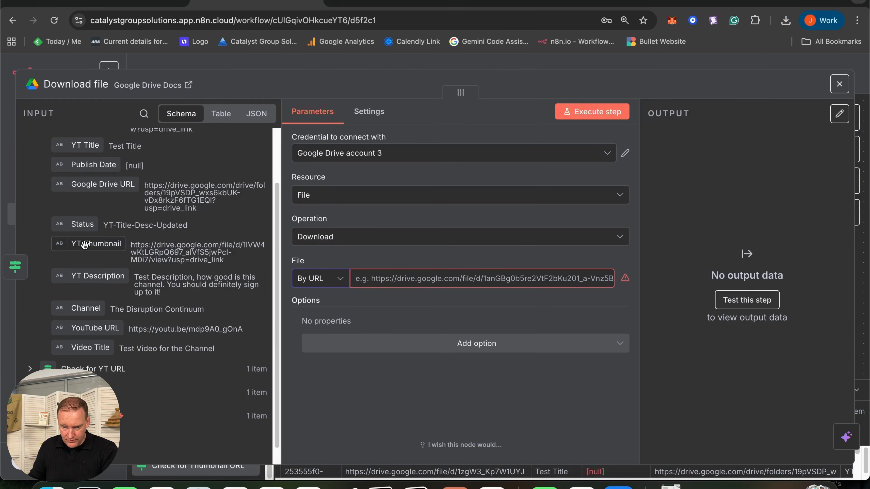
drag(85, 245, 433, 284)
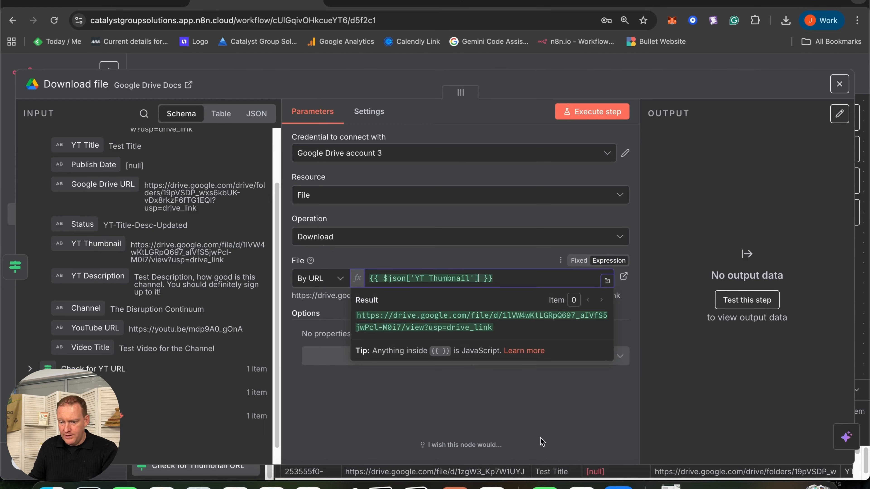
click(555, 437)
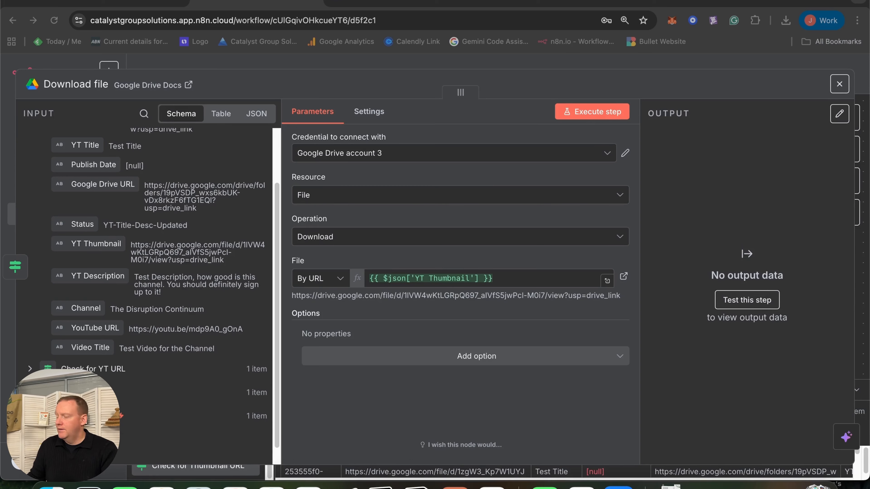
Step: Execute the Download file node with the Google Drive account 2 credential and check the name of its binary output field
click(593, 115)
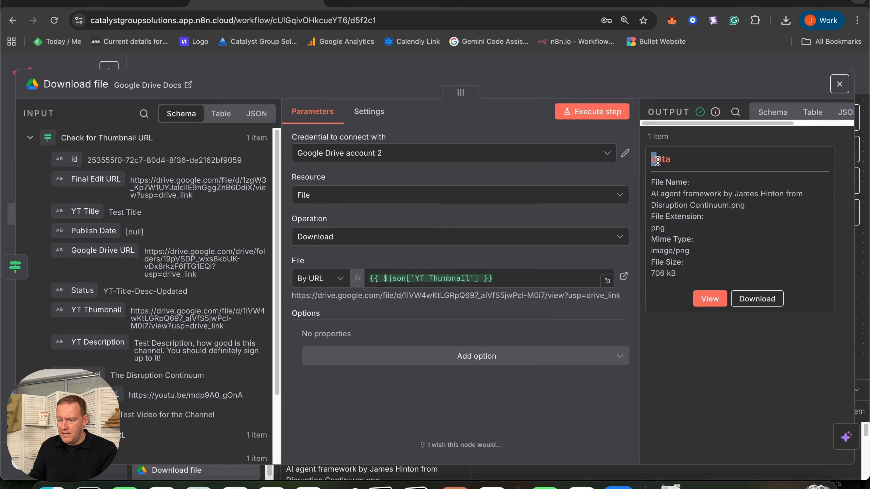
drag(651, 161, 675, 164)
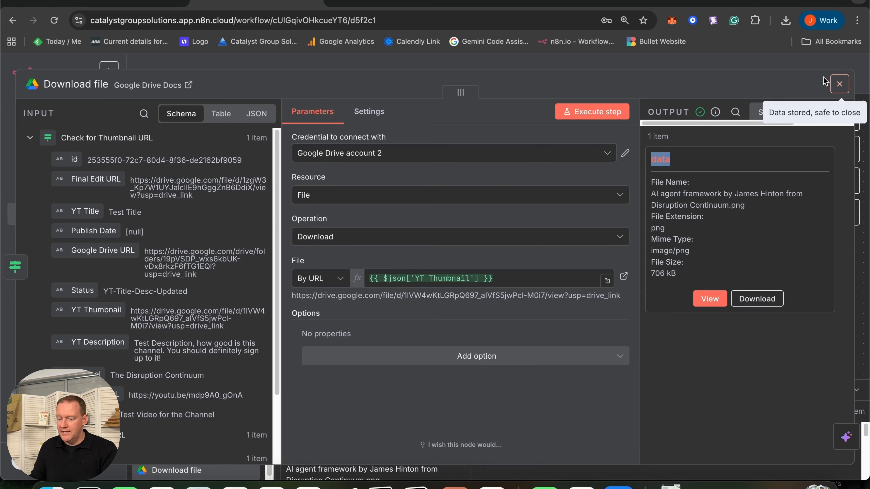
click(839, 84)
Step: Add an HTTP Request node after Download file and set its method to POST
scroll(631, 219, right, 3)
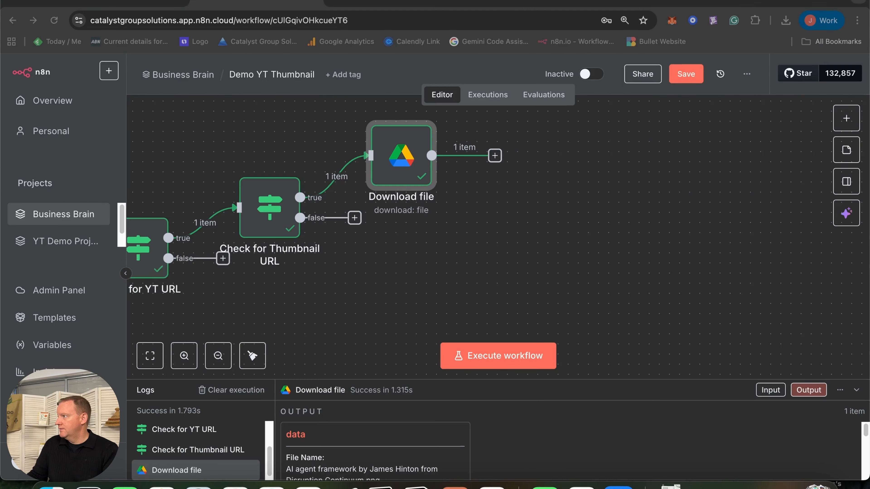
click(495, 156)
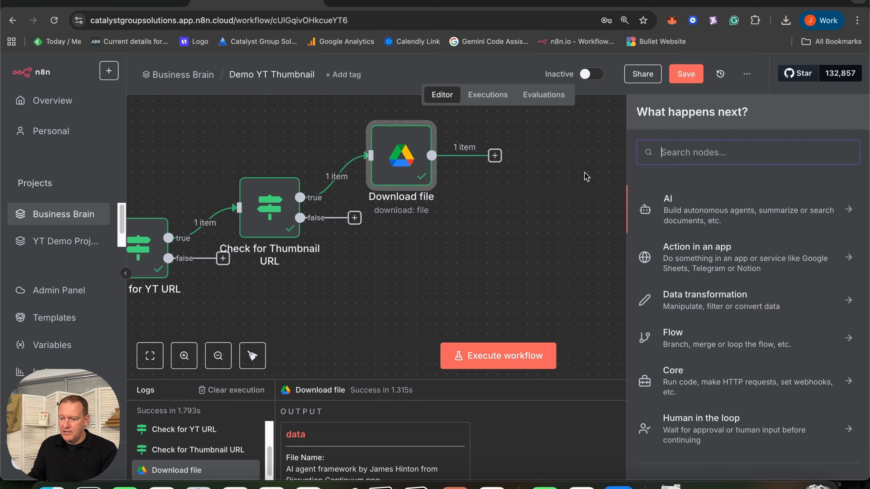
text(H)
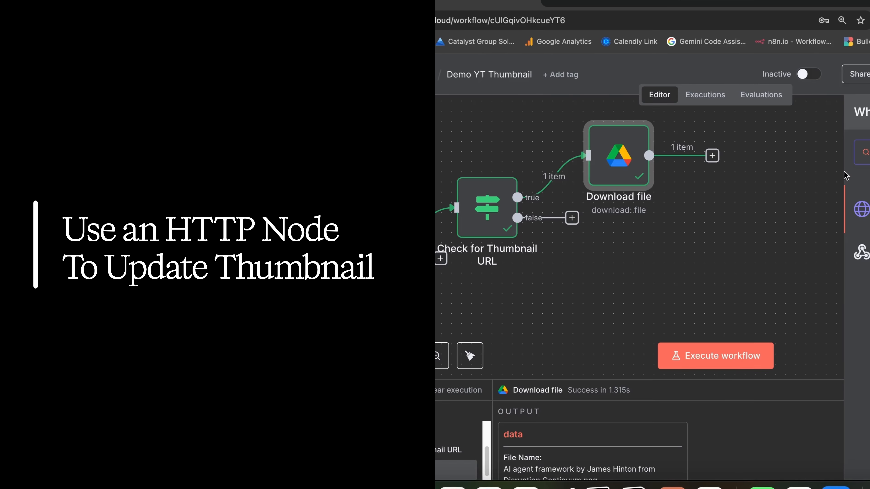
key(Return)
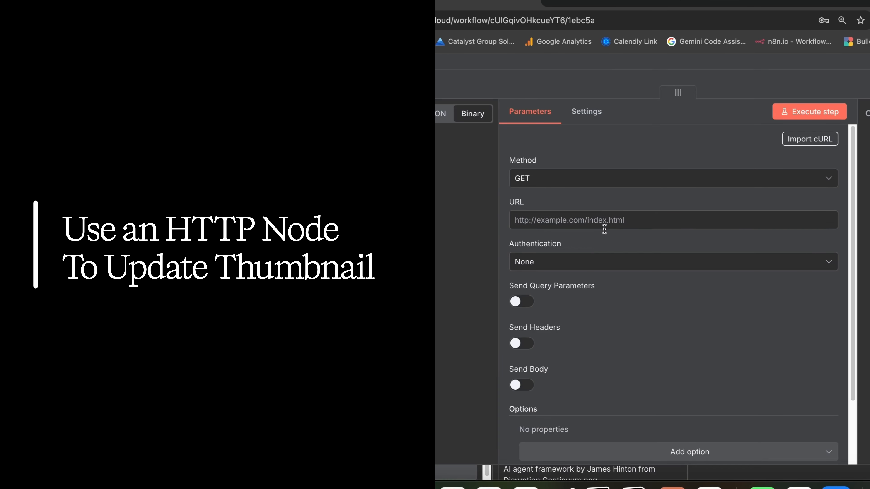
click(597, 182)
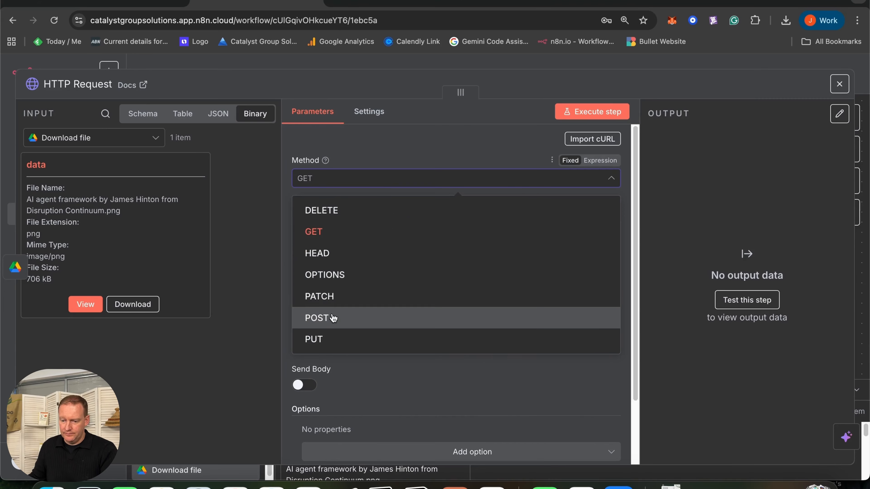
click(318, 318)
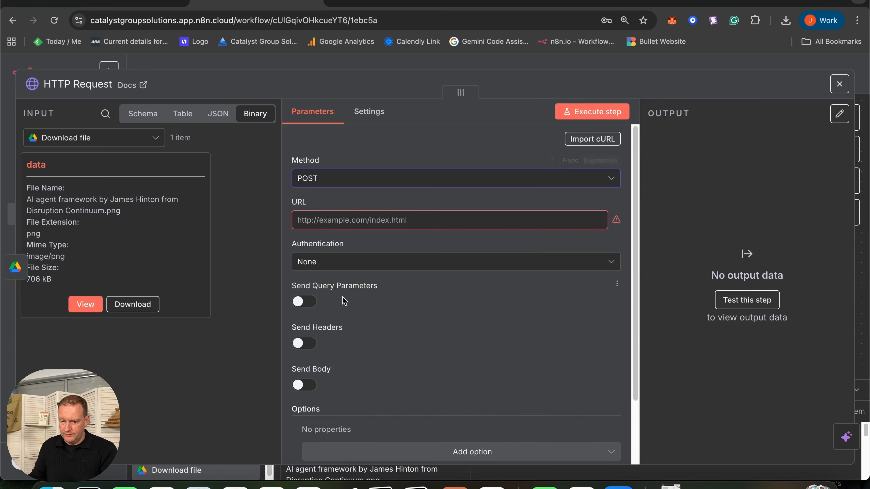
key(super+Tab)
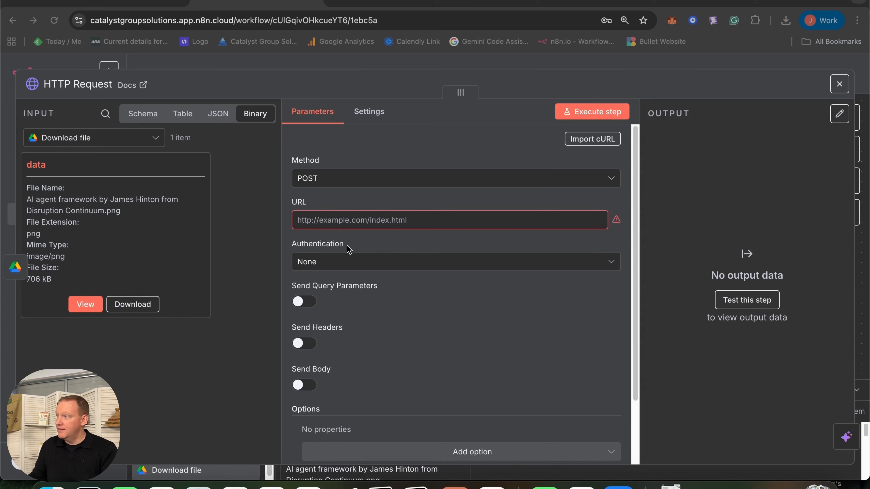
click(346, 223)
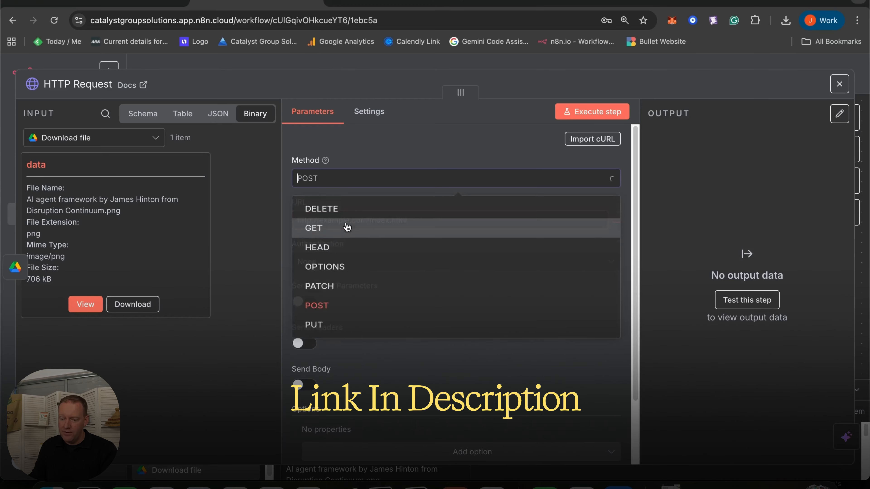
click(415, 151)
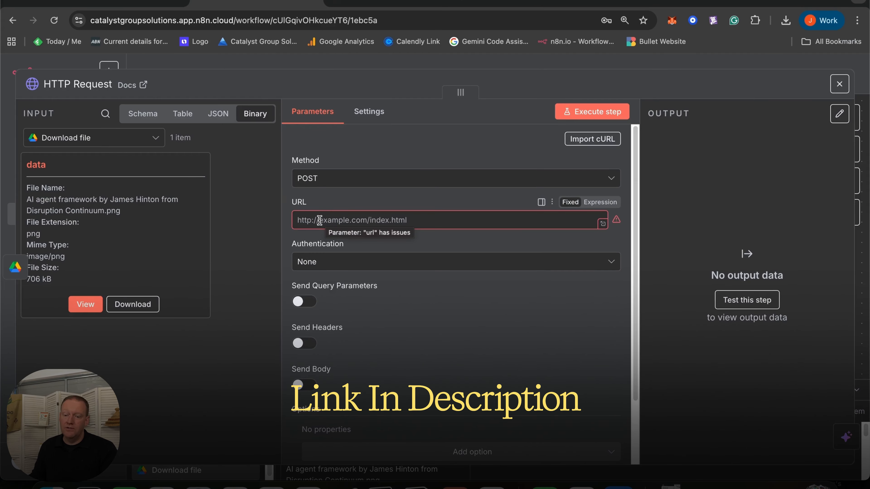
click(320, 220)
text(https://www.googleapis.com/upload/youtube/v3/thumbnails/set?videoId={{ $json['YouTube URL'].match(/(?:youtube\.com\/(?:[^\/]+\/.+\/|(?:v|e(?:mbed)?)\/|.*[?&]v=)|youtu\.be\/)([^"&?\/\s]{11})/)[1] }}&uploadType=media)
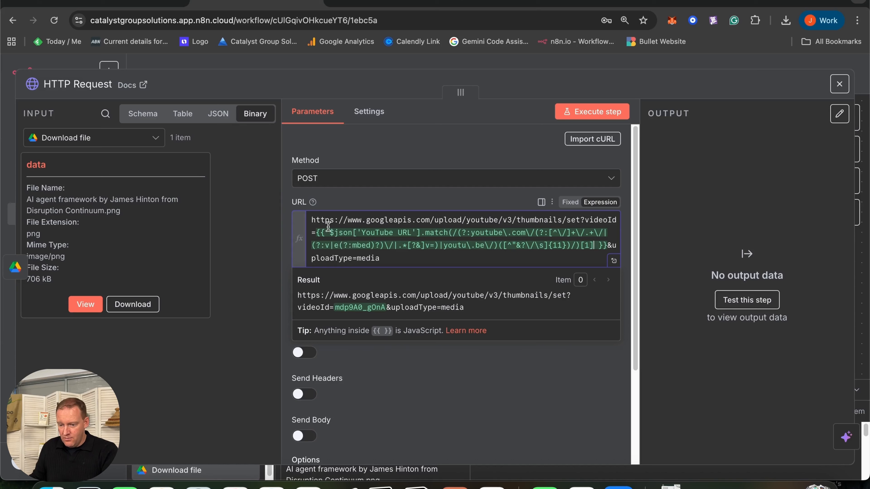
drag(312, 220, 616, 225)
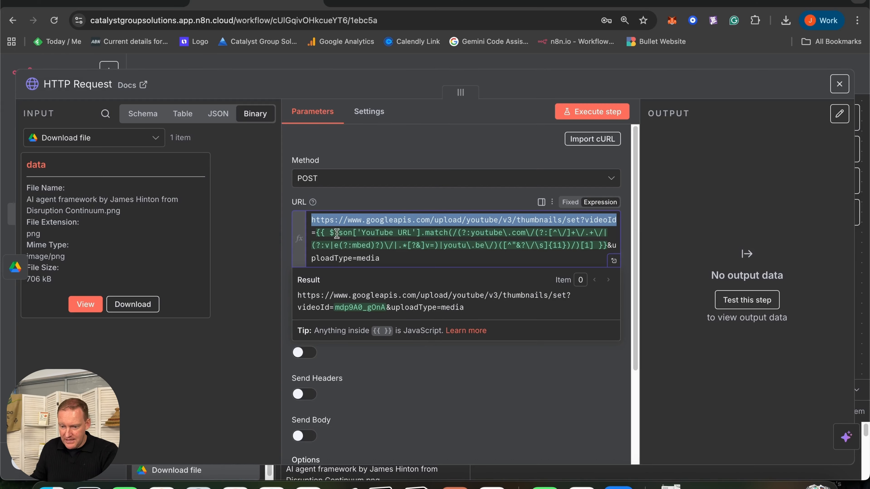
drag(319, 234, 334, 234)
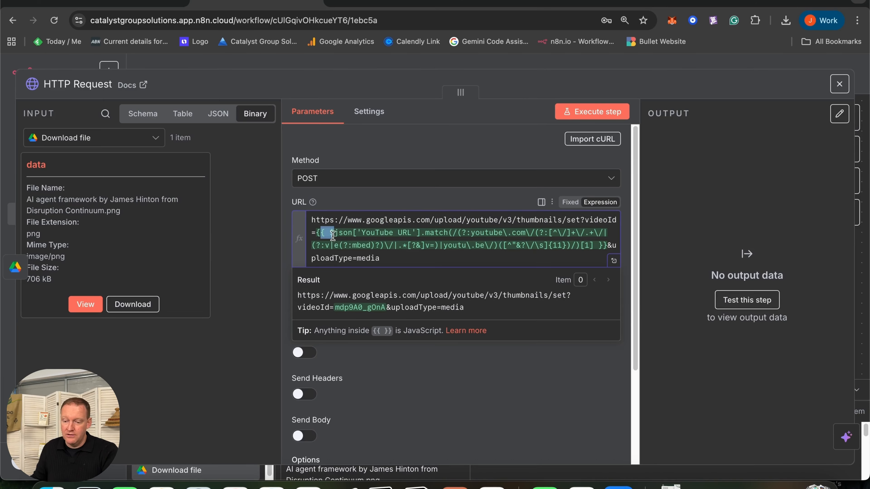
click(485, 413)
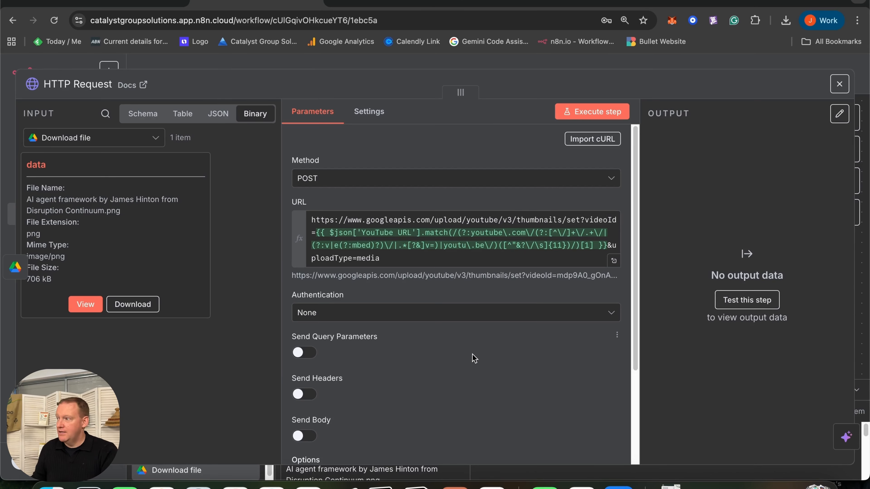
Step: Set the HTTP Request node's authentication to Predefined Credential Type
click(348, 317)
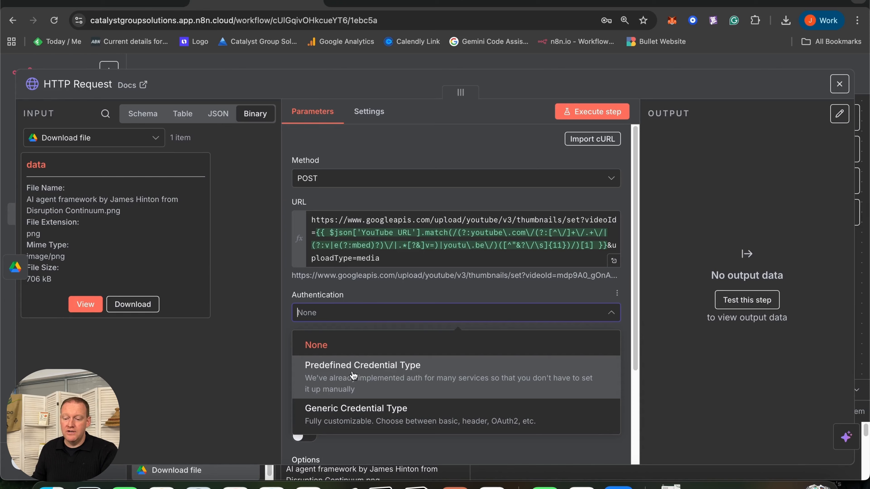
click(353, 376)
scroll(485, 408, down, 5)
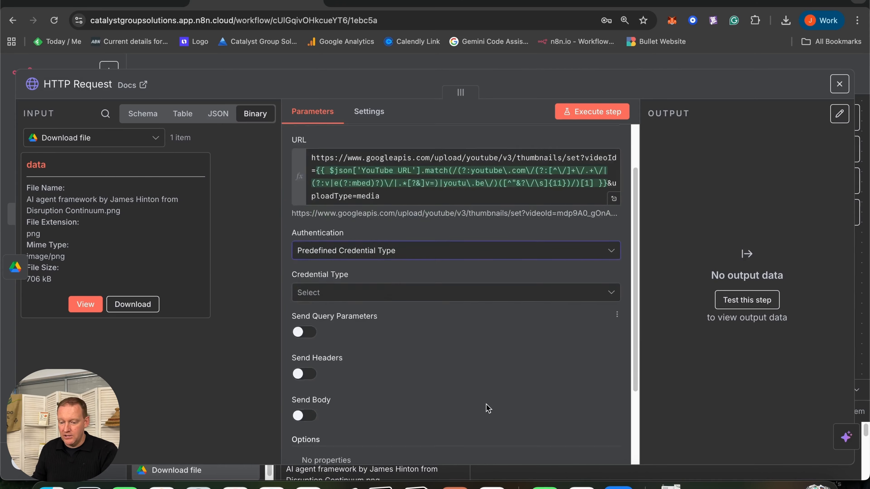
Step: Set the HTTP Request node's credential type to YouTube OAuth2 API
click(378, 220)
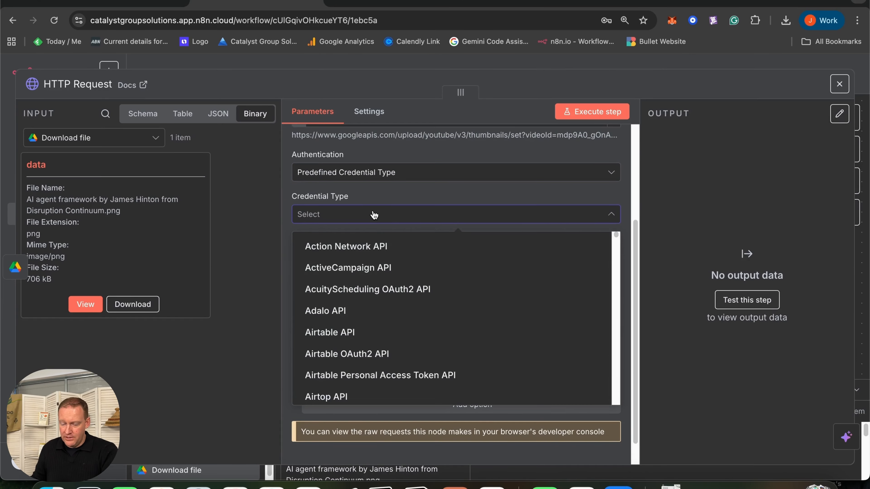
text(Yout)
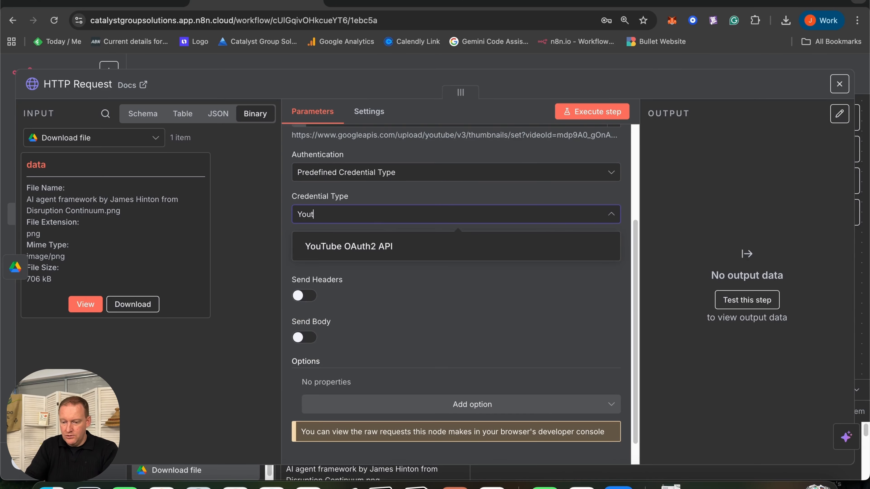
click(377, 249)
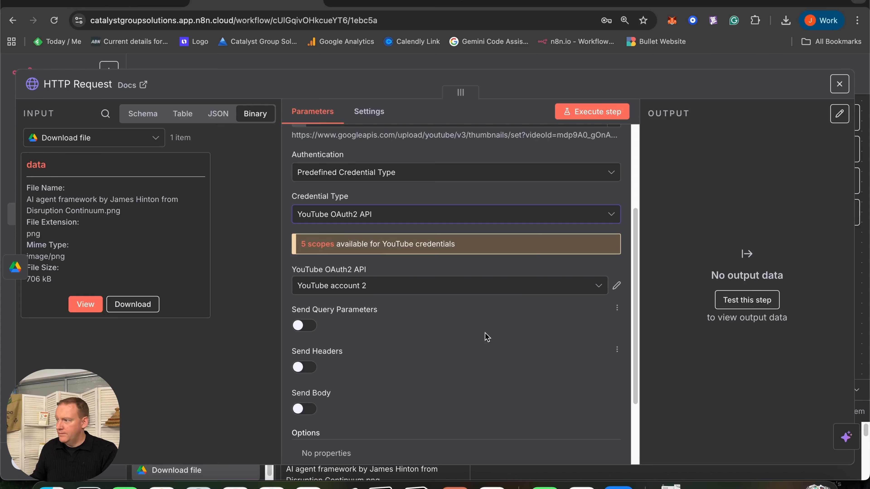
Step: Enable sending a request body as n8n Binary File with the input data field name data
scroll(358, 282, down, 3)
click(312, 315)
scroll(490, 324, down, 2)
click(322, 271)
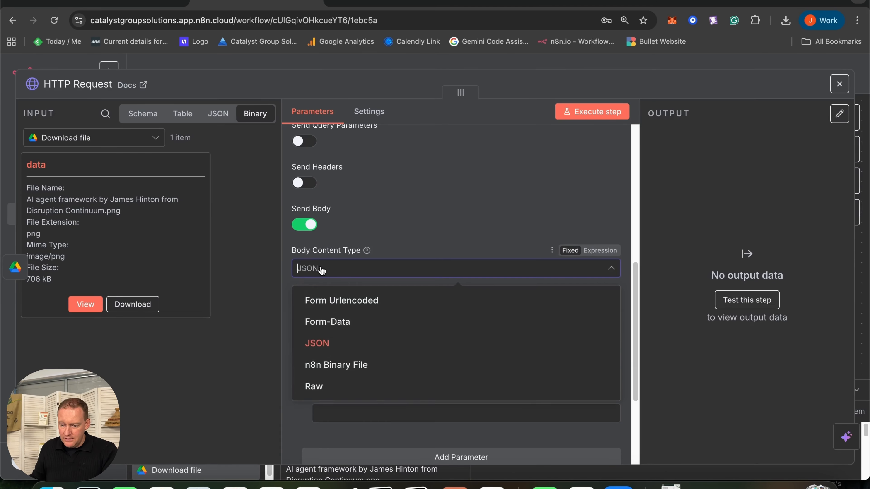
click(361, 365)
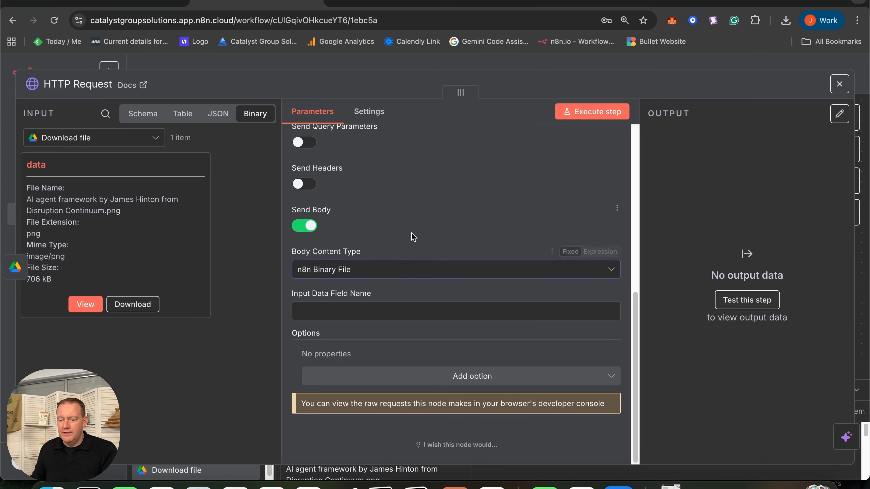
click(326, 312)
text(data)
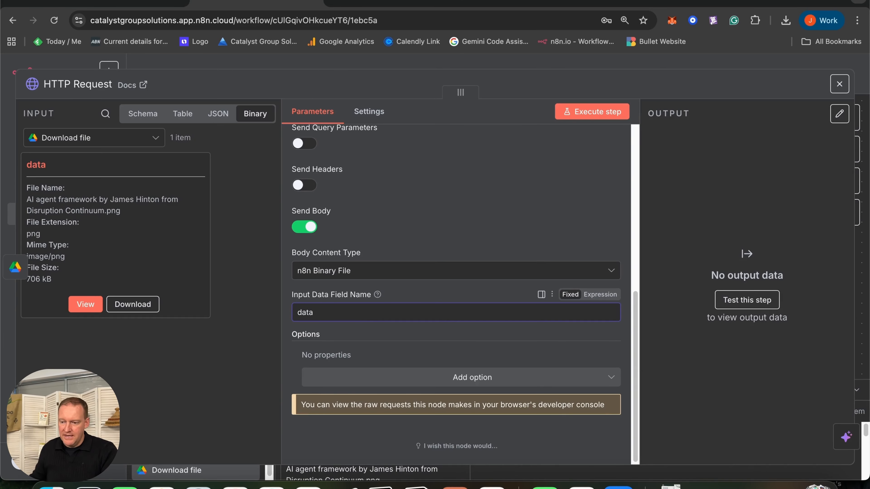
click(500, 209)
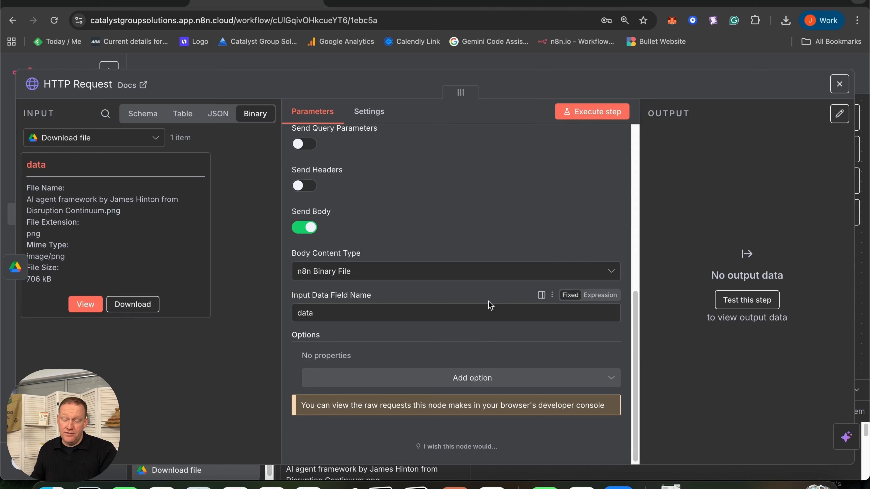
Step: View the test video's thumbnail in YouTube Studio, return to n8n and execute the HTTP Request node
click(499, 3)
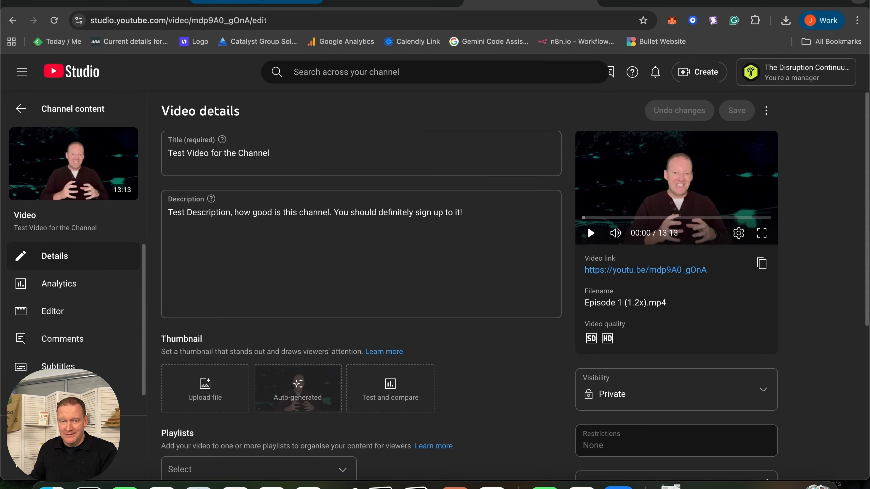
click(255, 3)
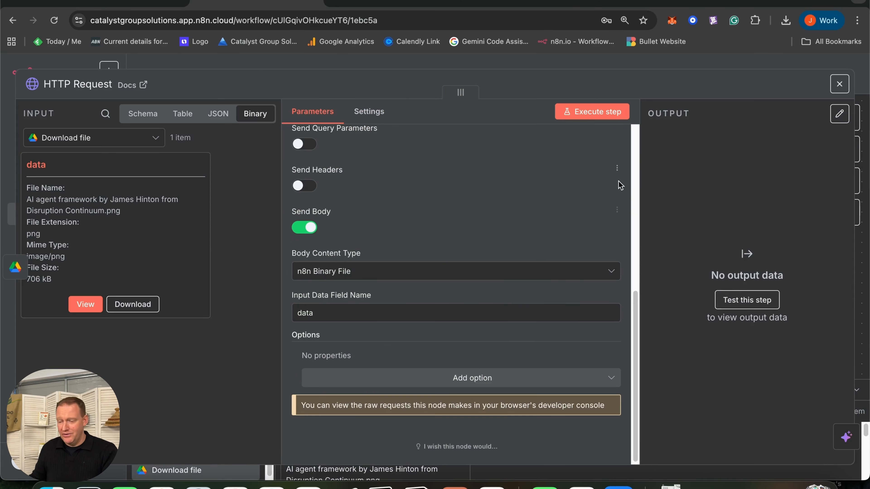
click(587, 110)
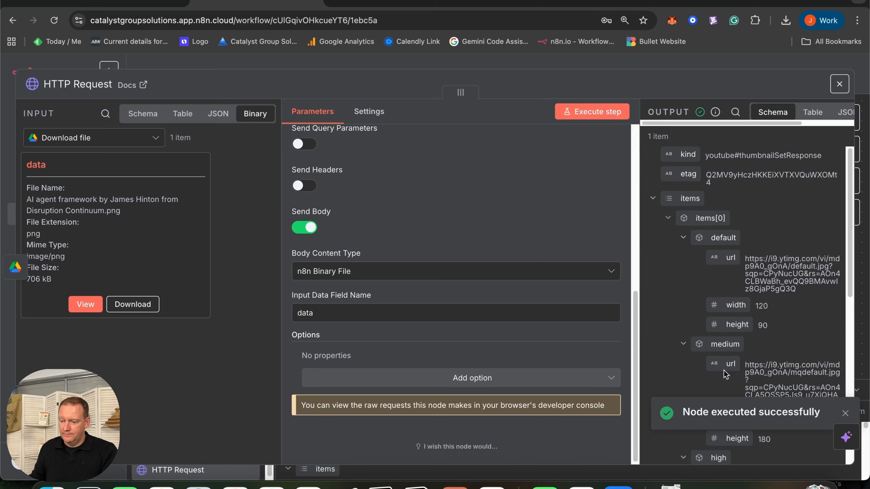
Step: Switch to YouTube Studio, reload the test video's details page to check its thumbnail, and return to n8n
click(523, 4)
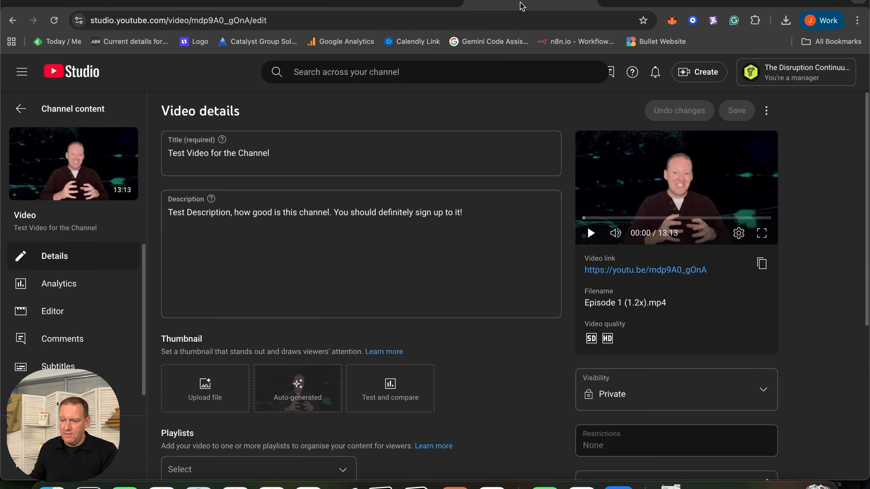
click(54, 21)
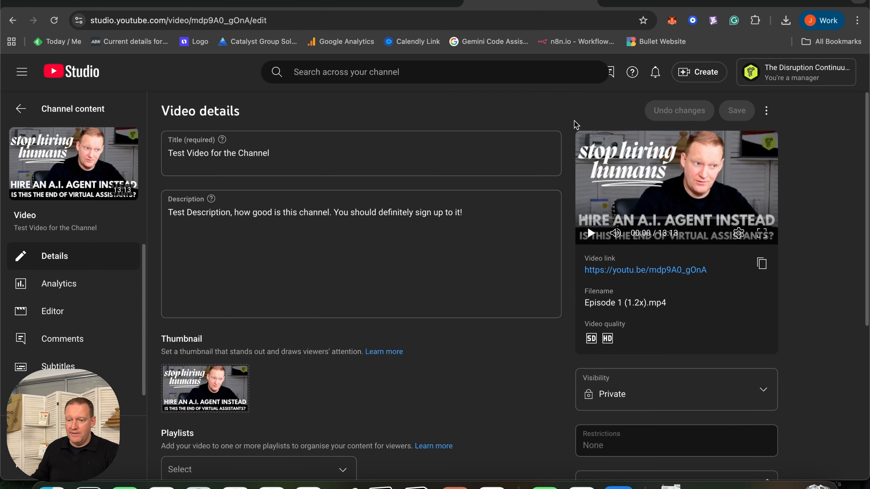
click(269, 1)
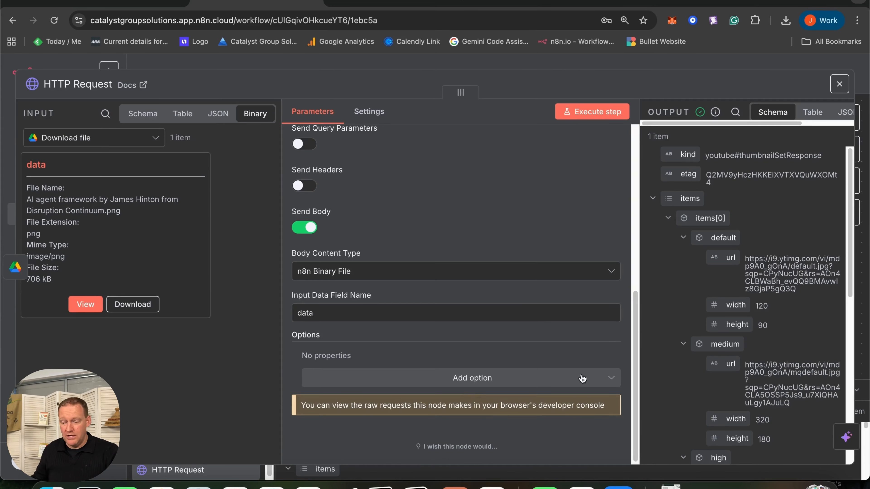
Step: Close the HTTP Request node's settings and start adding a node to its output
click(838, 84)
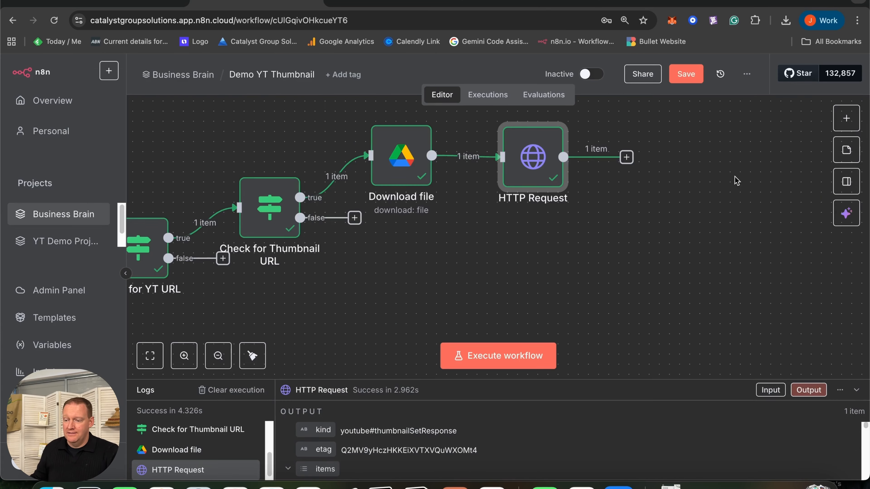
scroll(640, 205, right, 2)
click(593, 157)
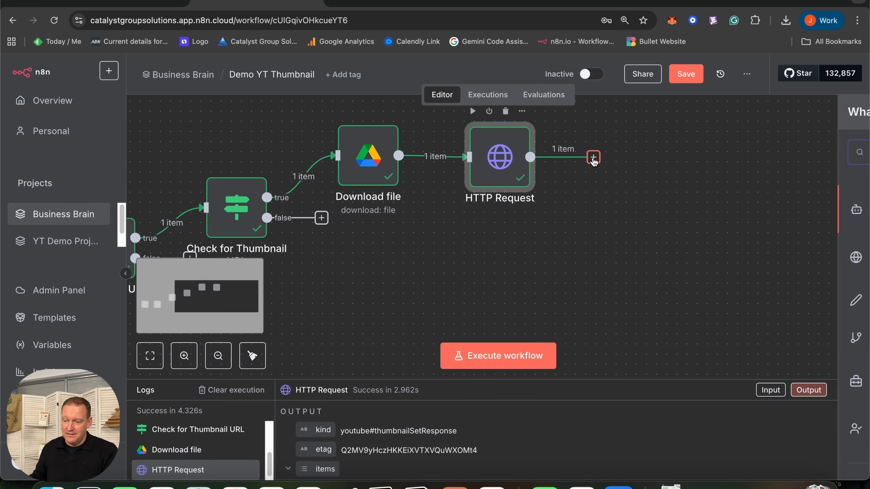